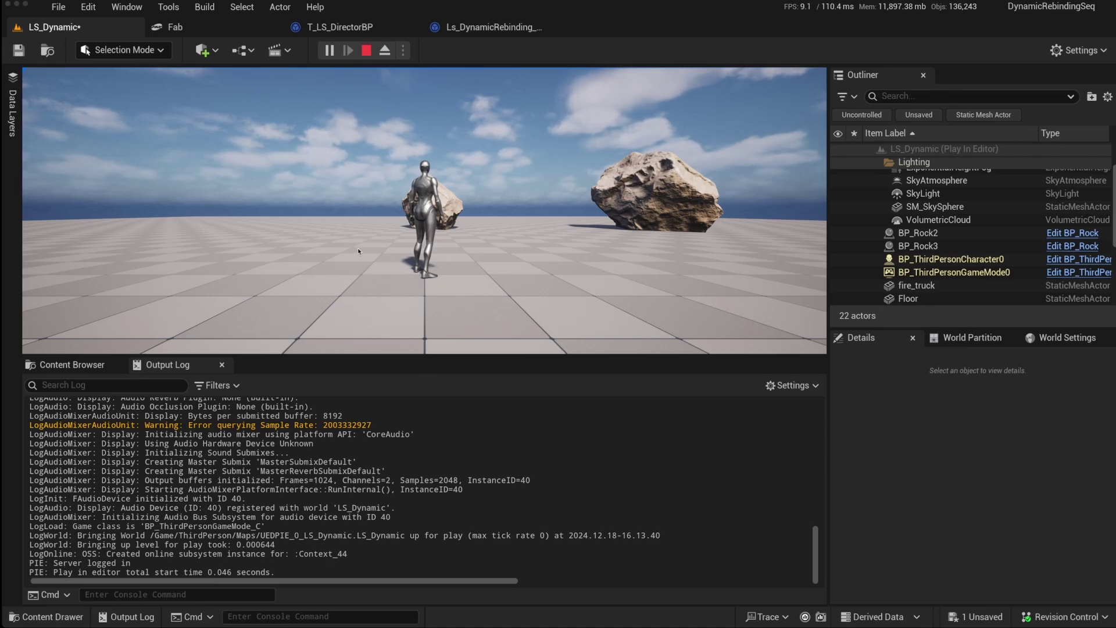
- Play-test the level by walking the character to the rocks and the fire truck and triggering the lift sequence on them
click(358, 251)
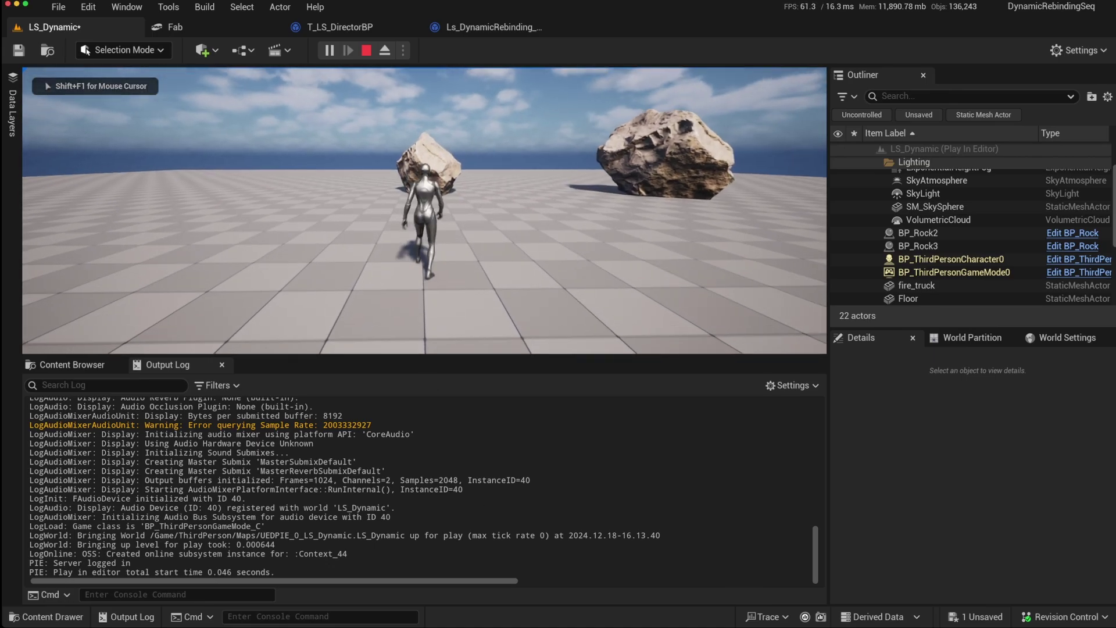
key(w)
key(e)
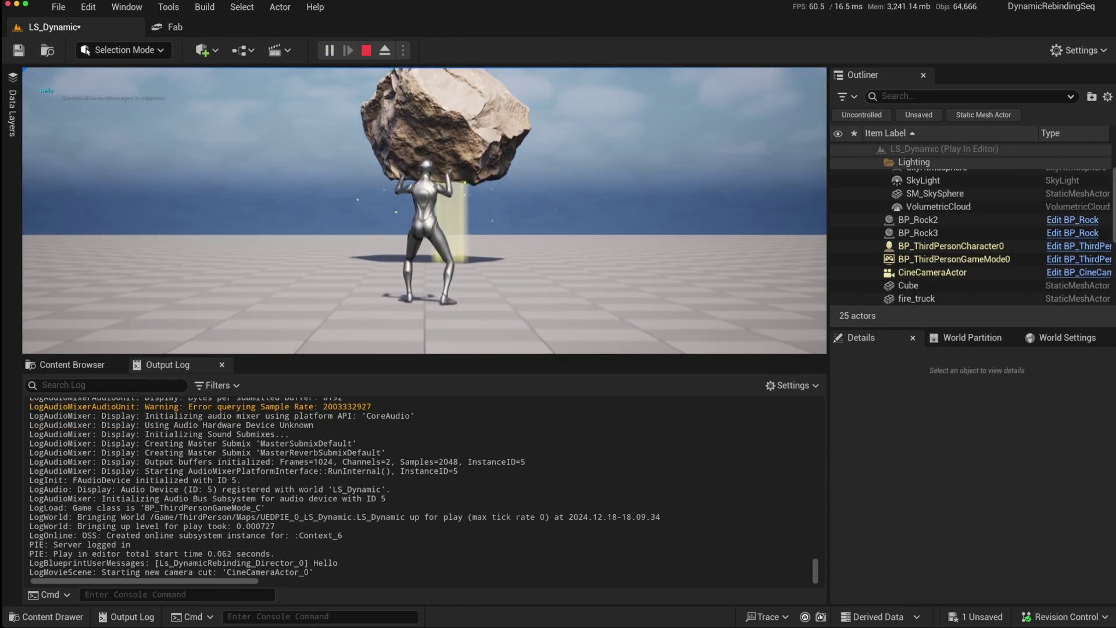
key(d)
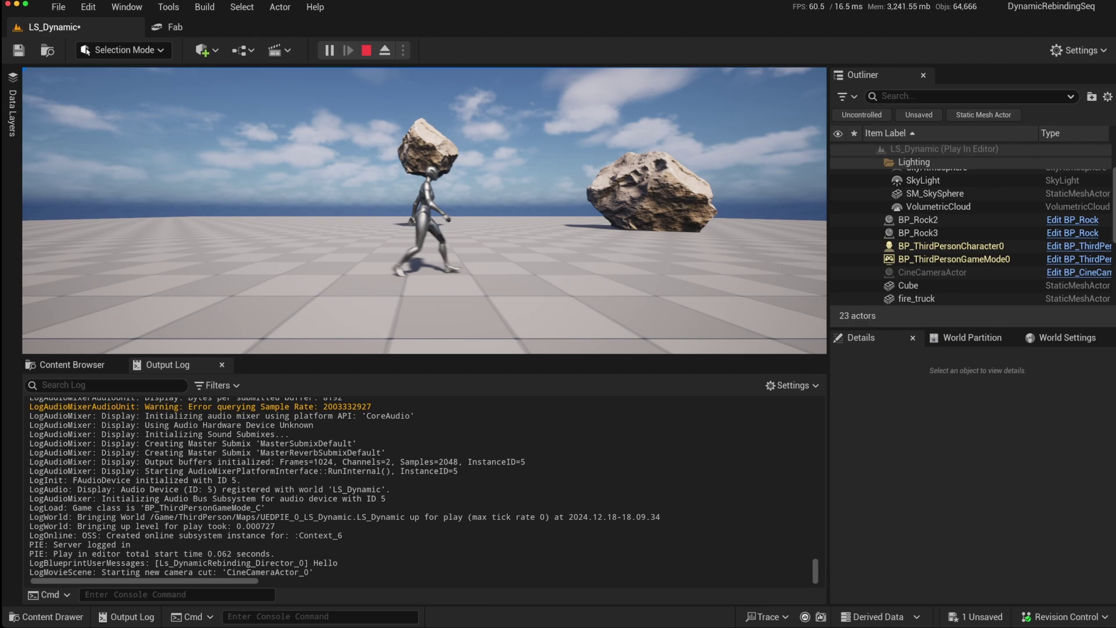
click(425, 211)
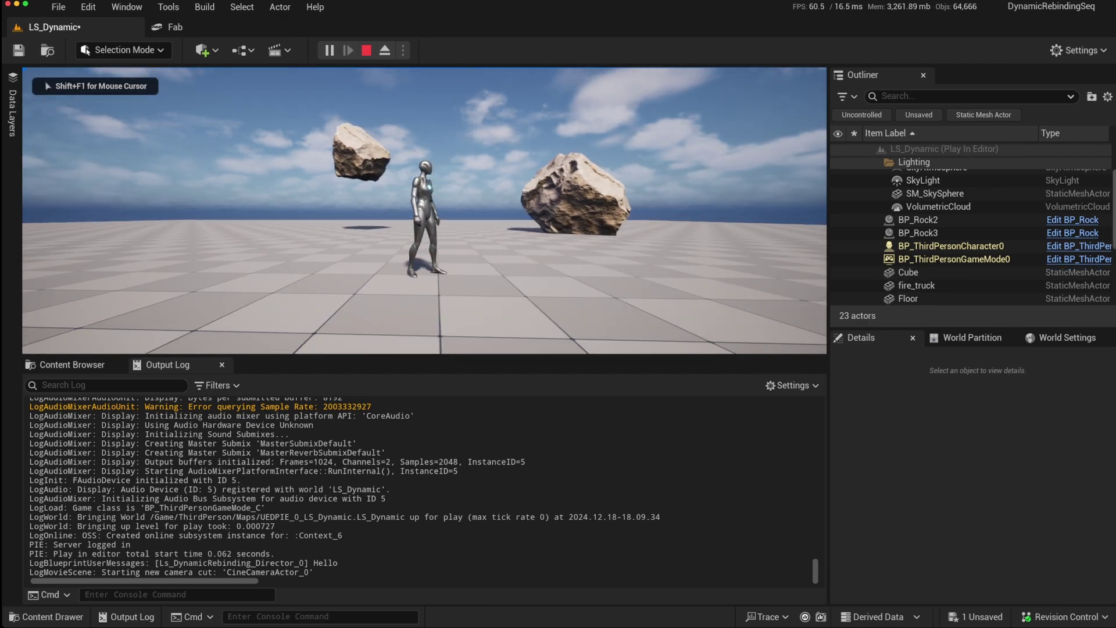
key(w)
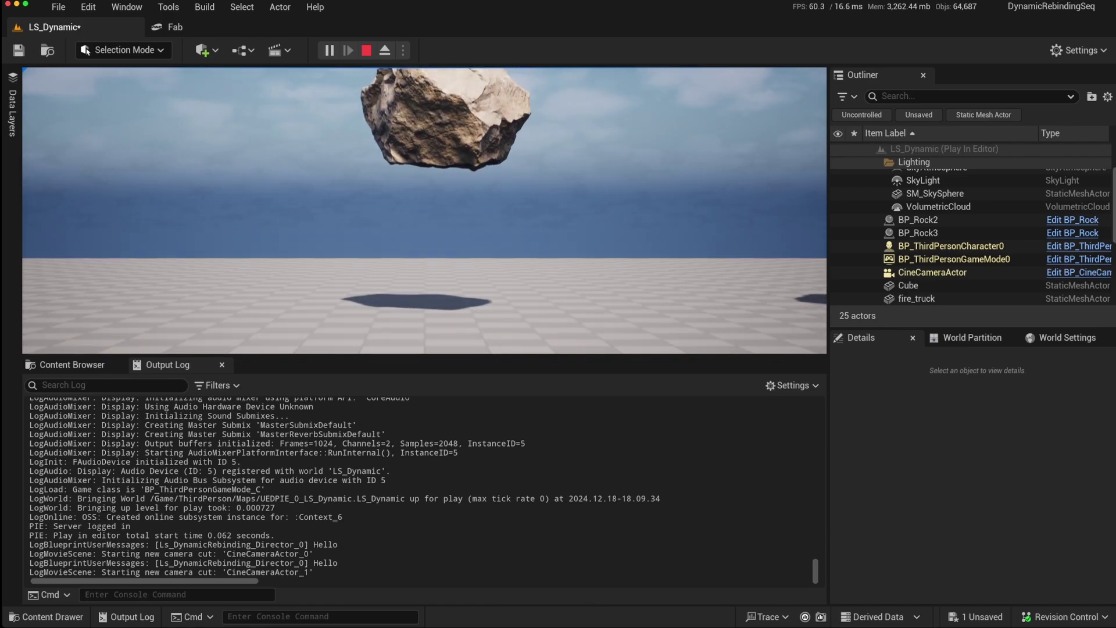
key(w)
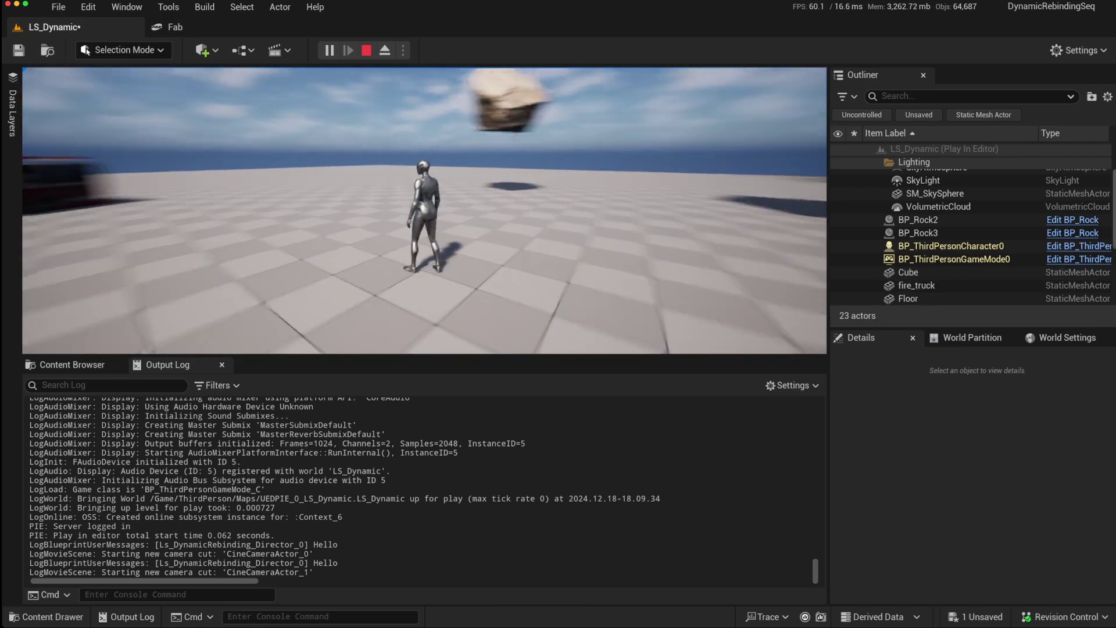
key(w)
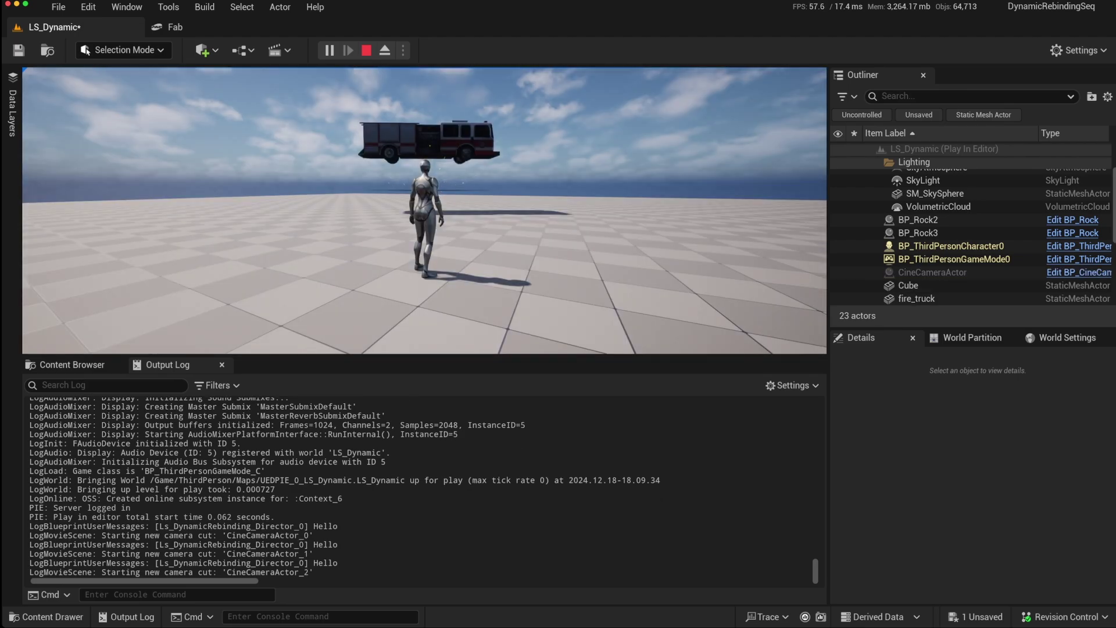
key(w)
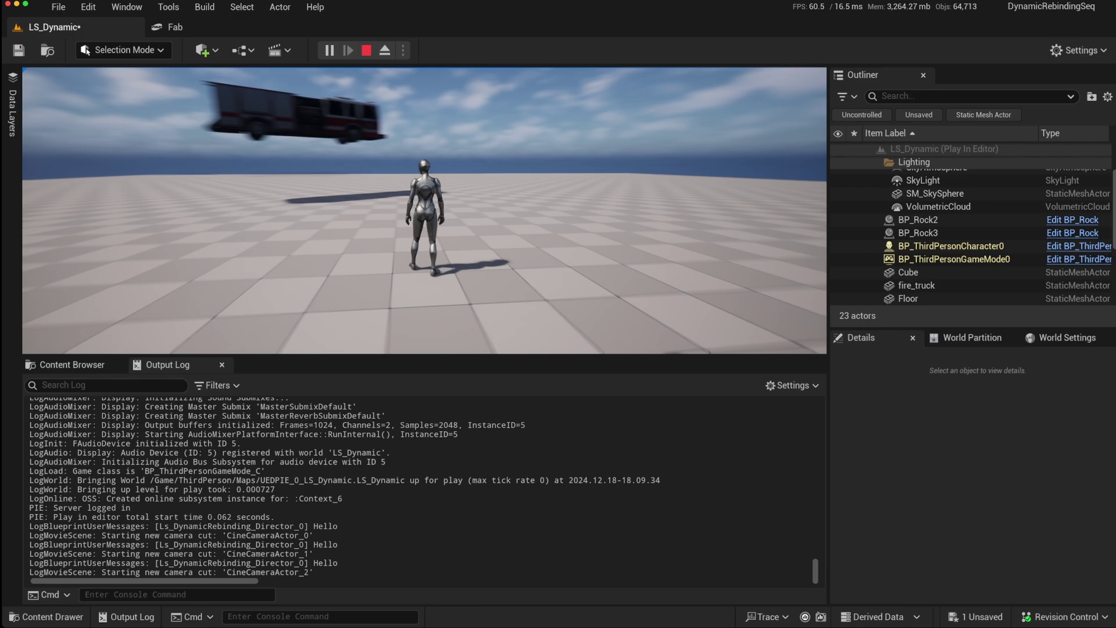
key(d)
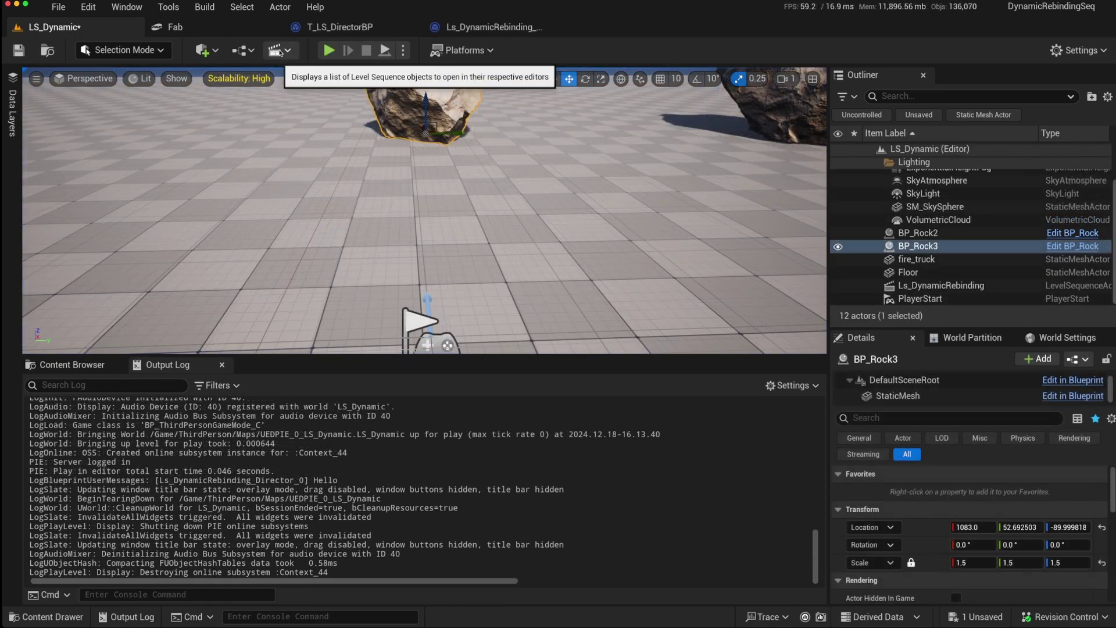
- Open the Ls_DynamicRebinding level sequence and add a new cine camera with a camera cut to it
click(279, 51)
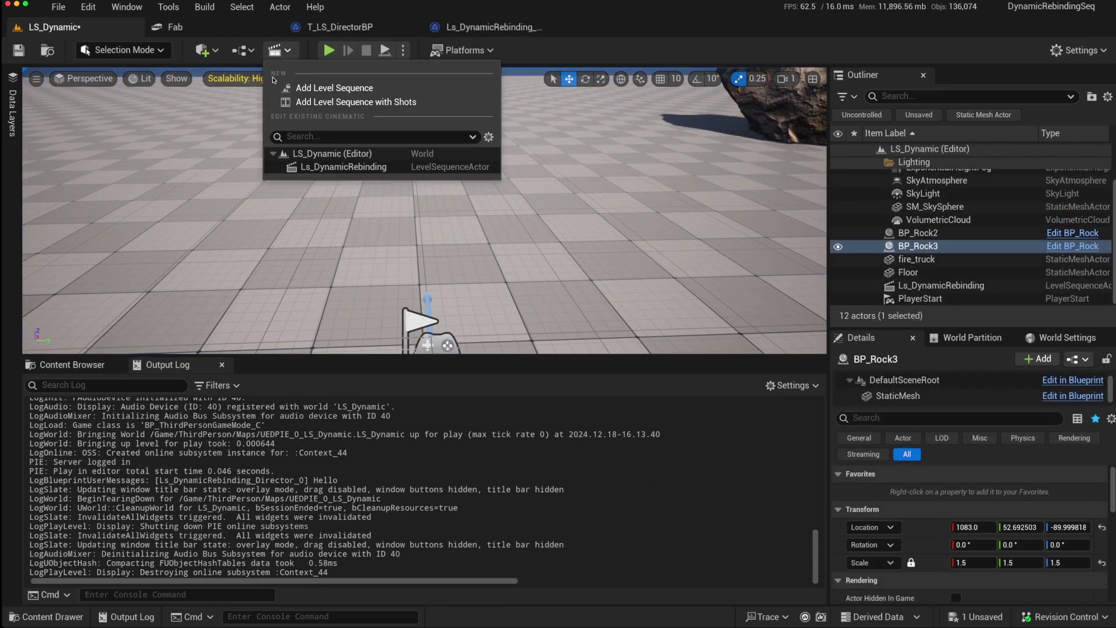
click(332, 168)
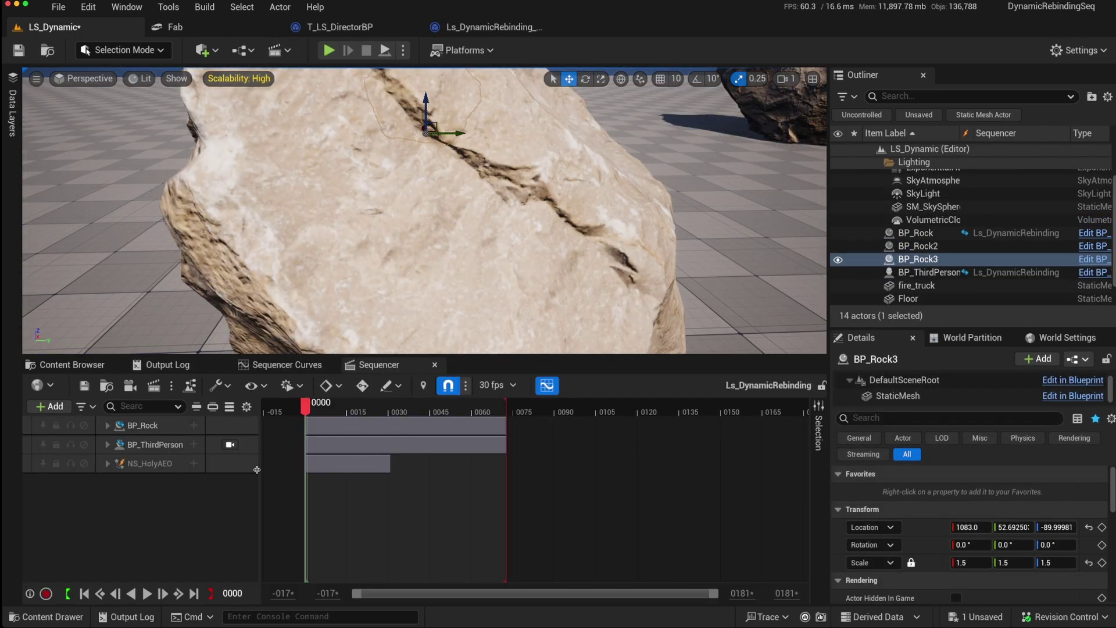
click(130, 385)
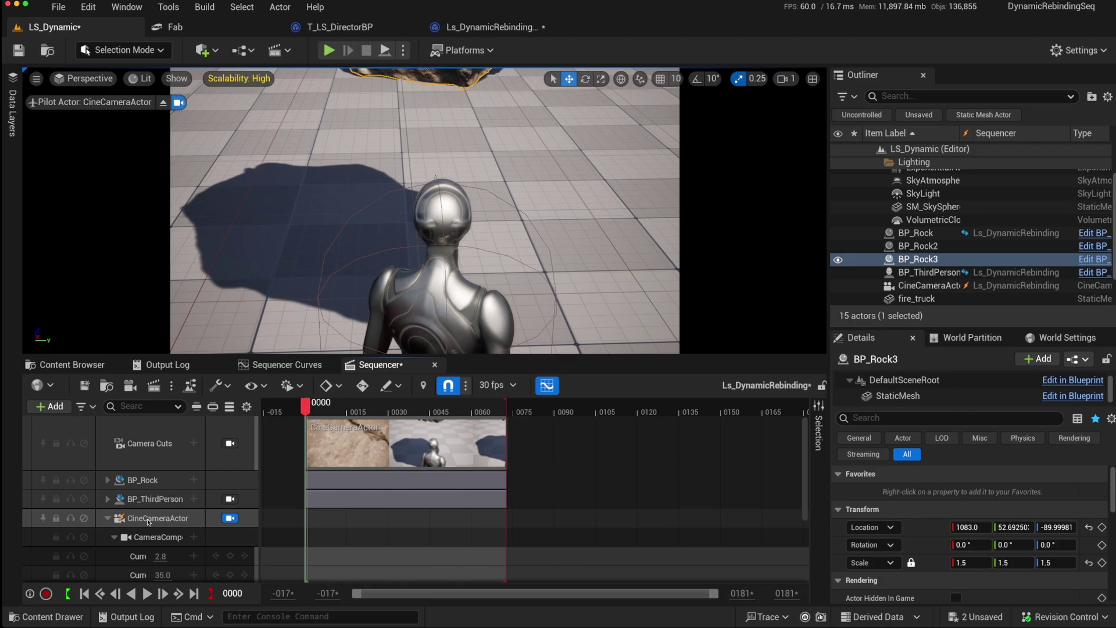
- Isolate the CineCameraActor tracks in the sequence and delete the camera's Transform track
click(135, 519)
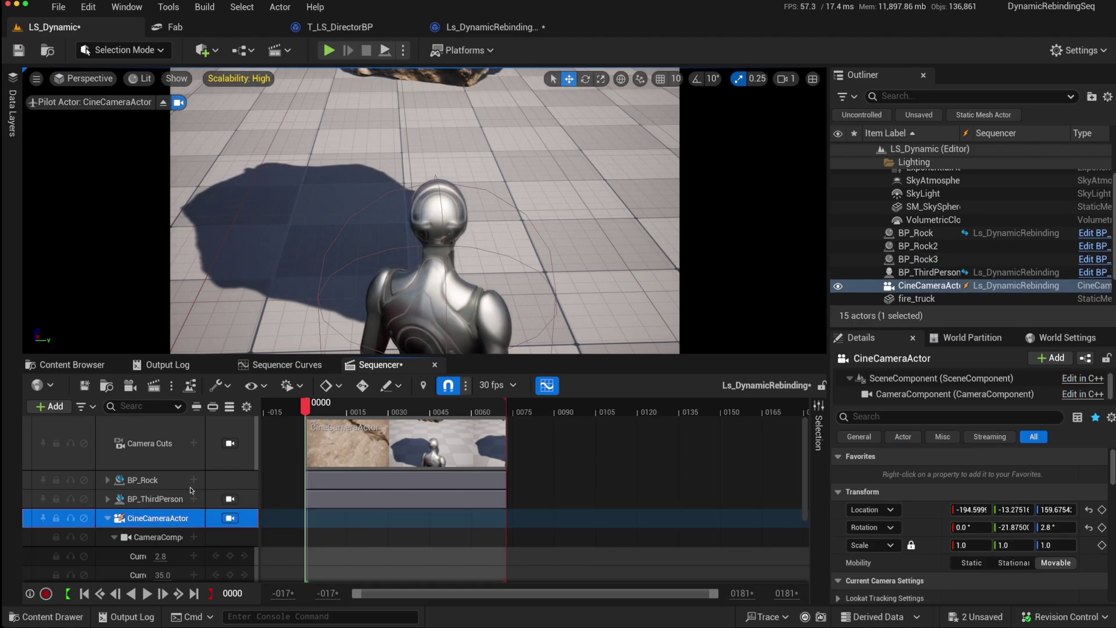
click(197, 406)
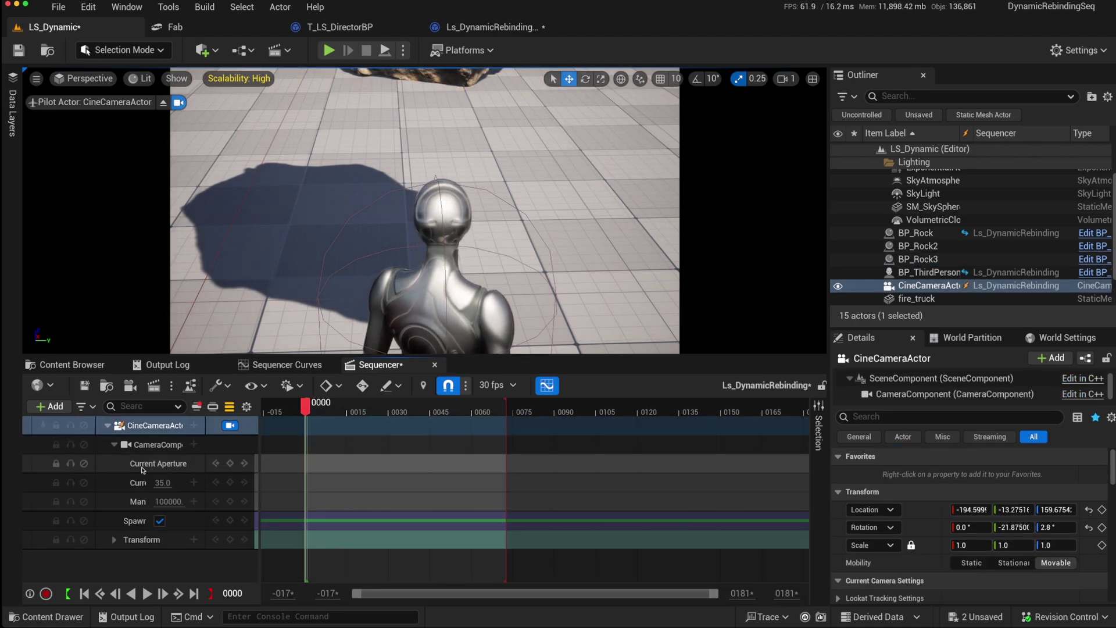
click(144, 541)
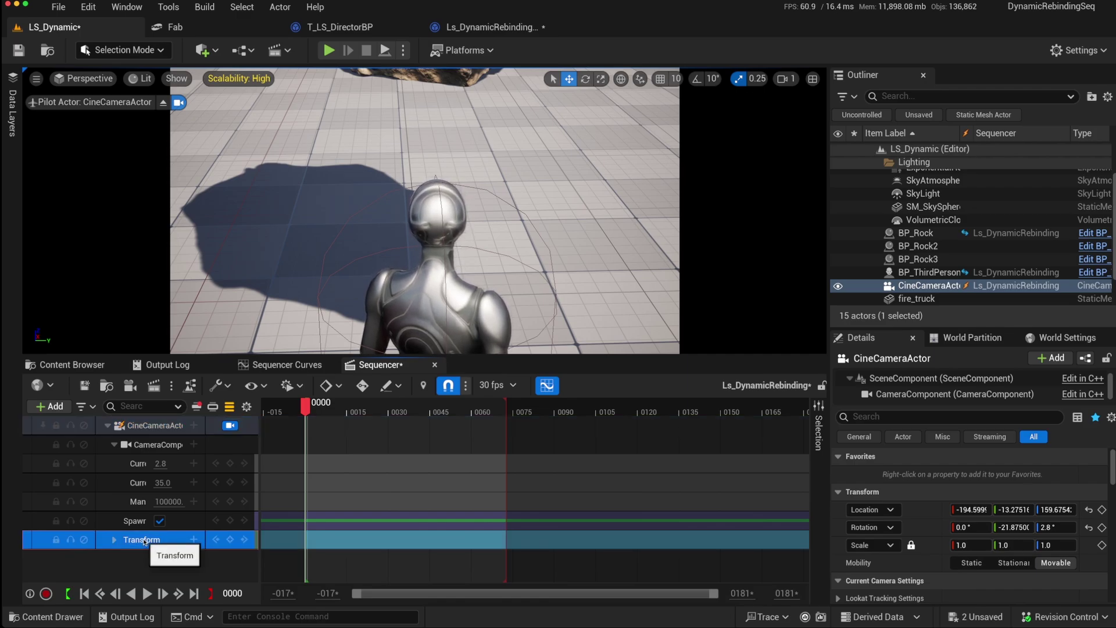
key(Delete)
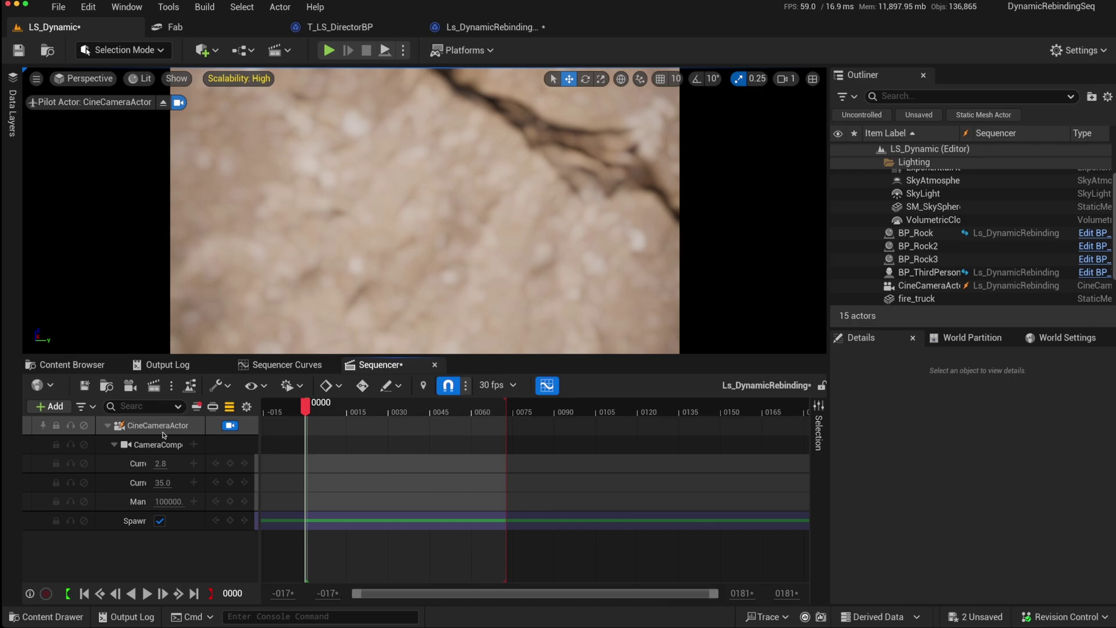
- Convert the CineCameraActor binding to Spawnable from Director Blueprint with a new binding endpoint
click(164, 430)
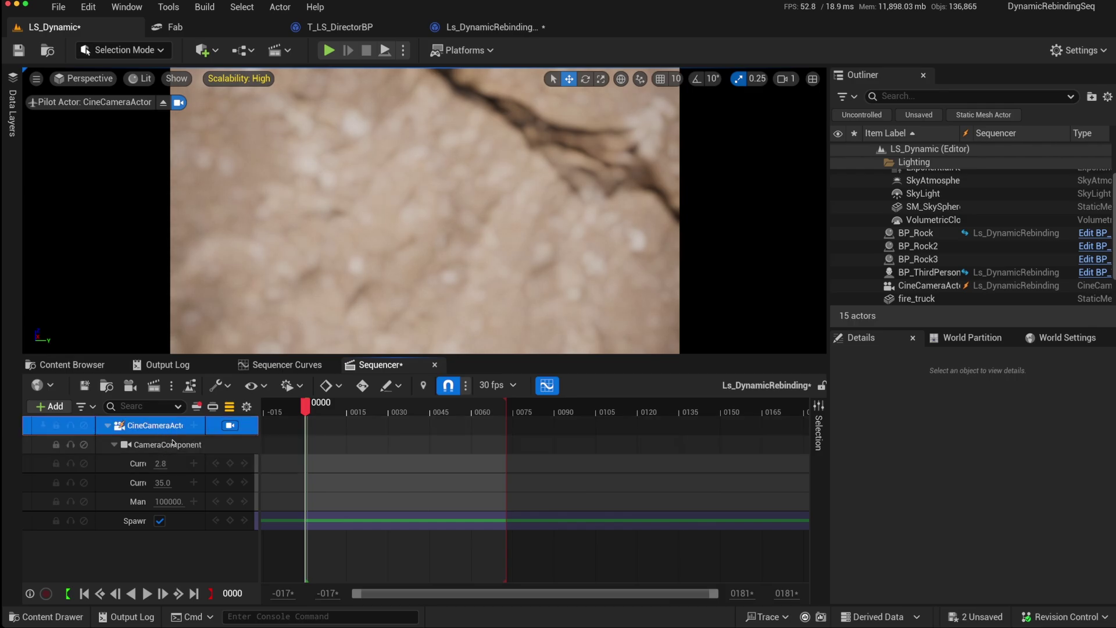
click(148, 567)
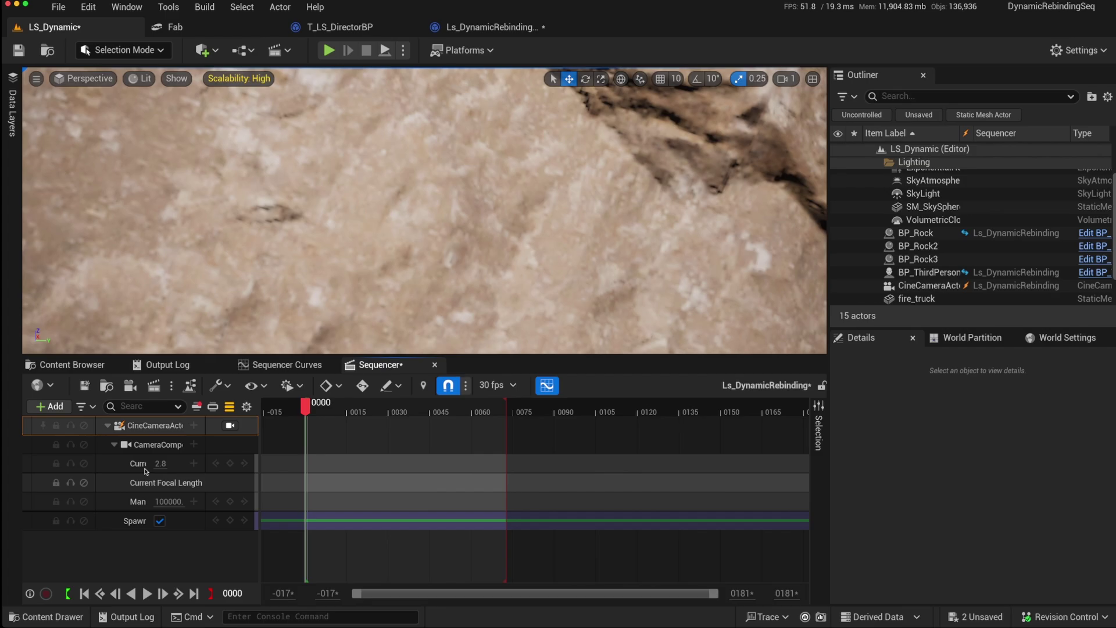
click(146, 426)
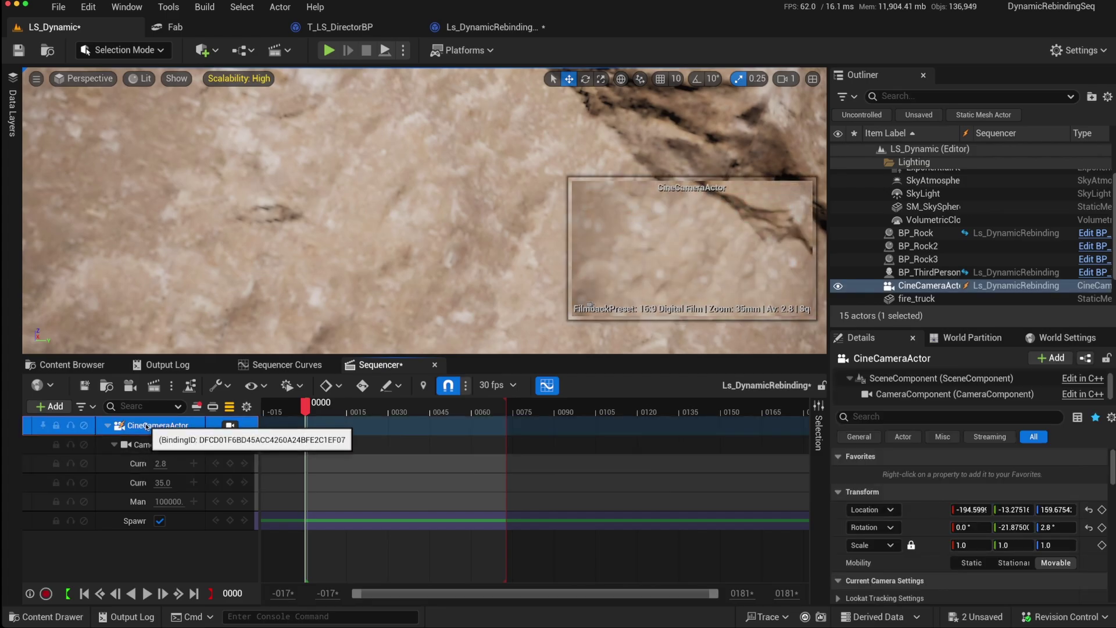
right_click(147, 426)
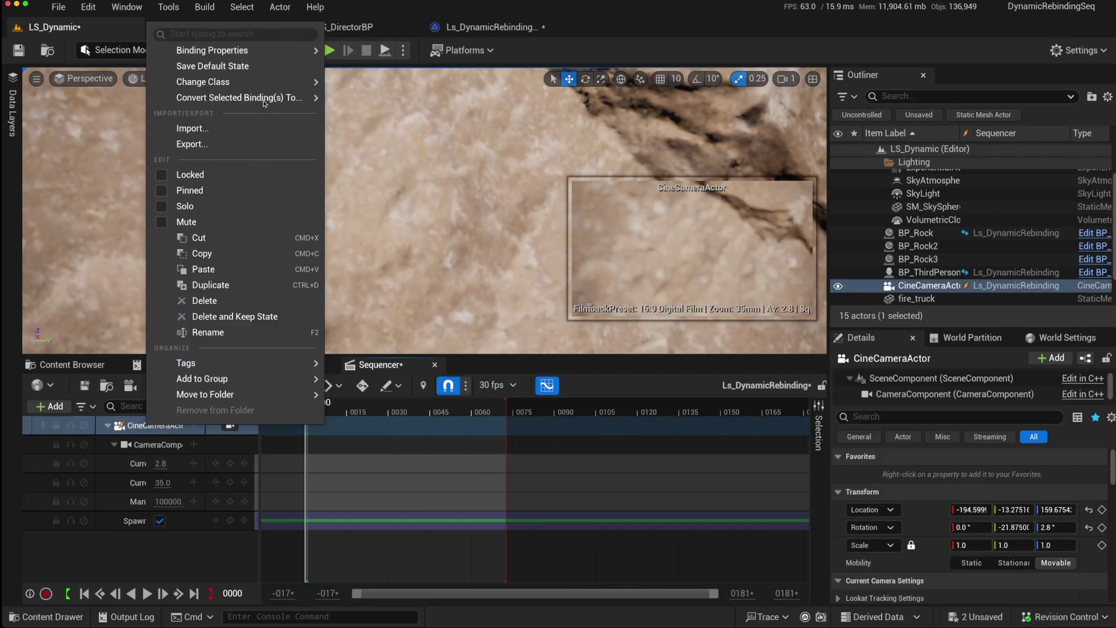
mouse_move(264, 103)
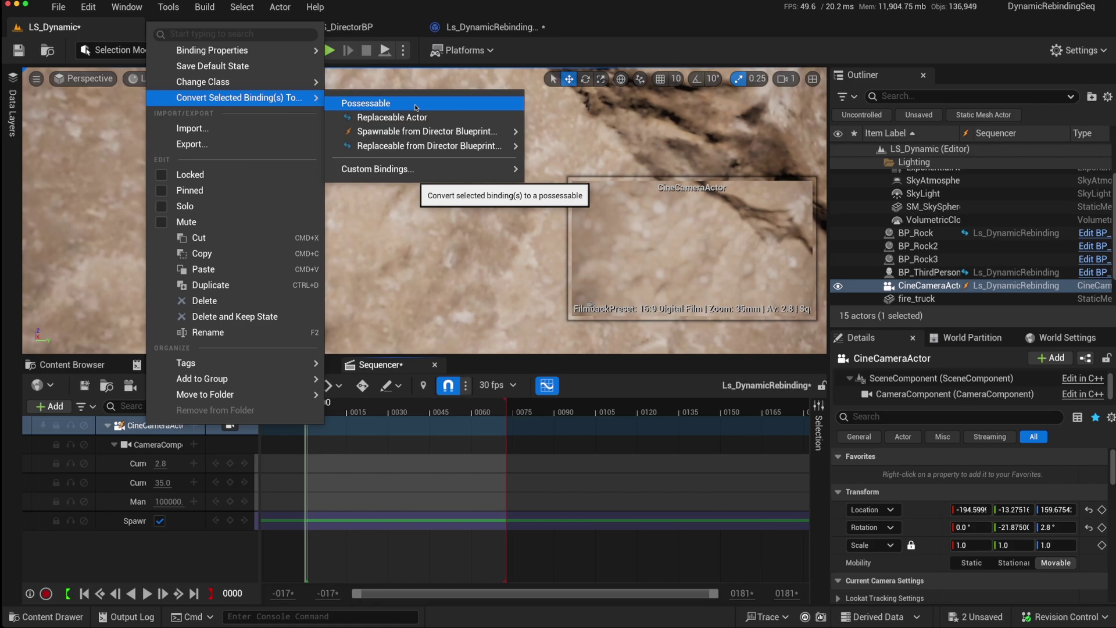
mouse_move(421, 132)
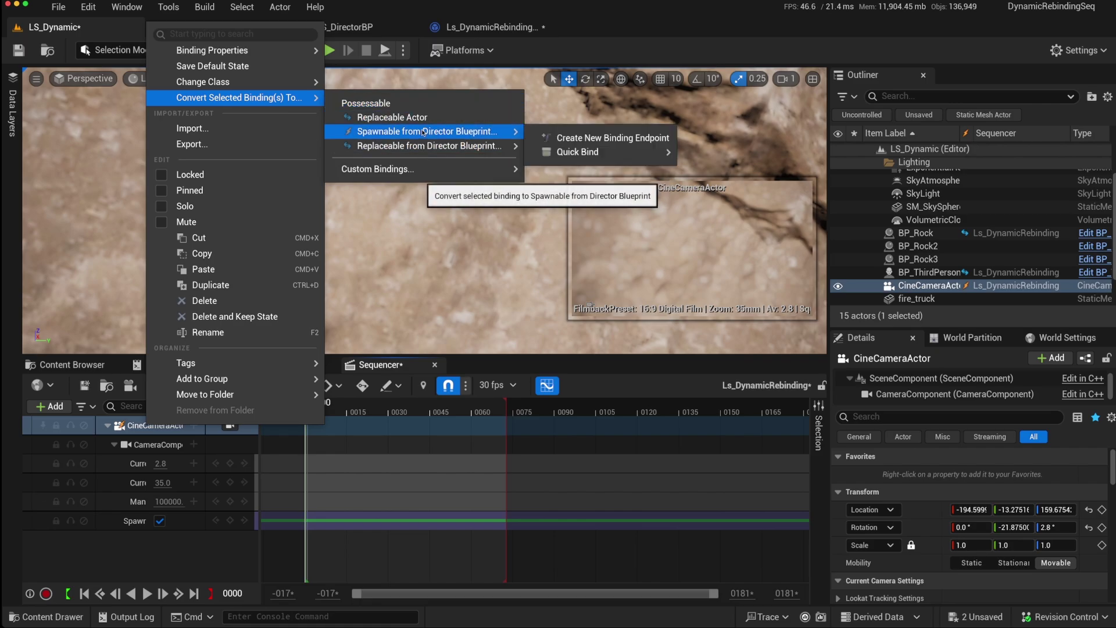
click(598, 139)
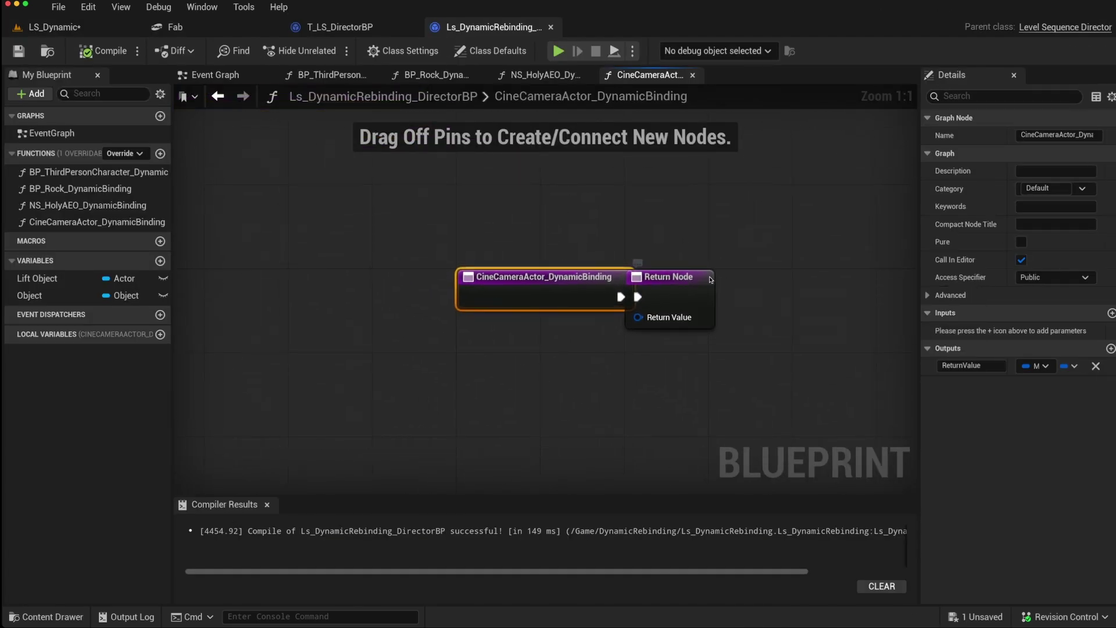
- Spread the entry node and Return Node apart in the CineCameraActor_DynamicBinding function, reopening the director blueprint from the sequence
drag(628, 279, 764, 278)
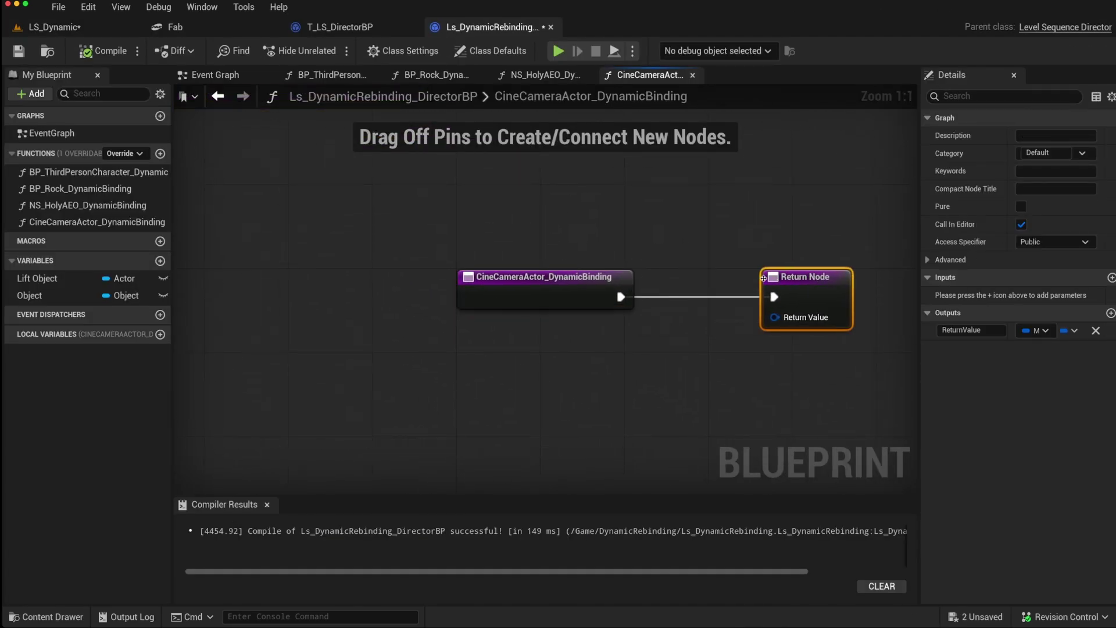
click(50, 28)
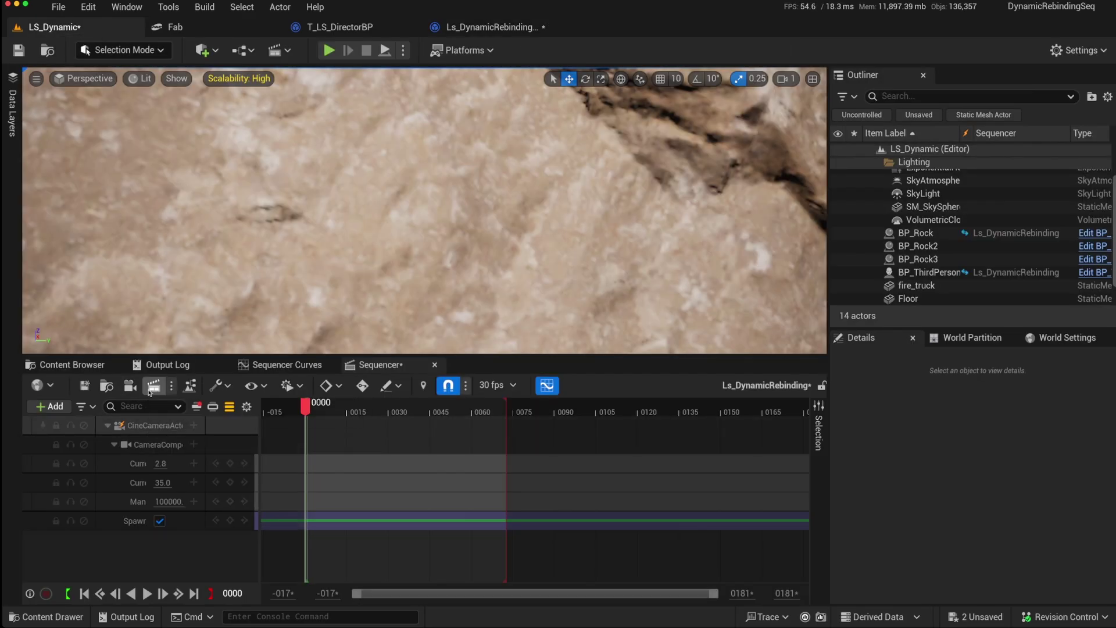
click(189, 387)
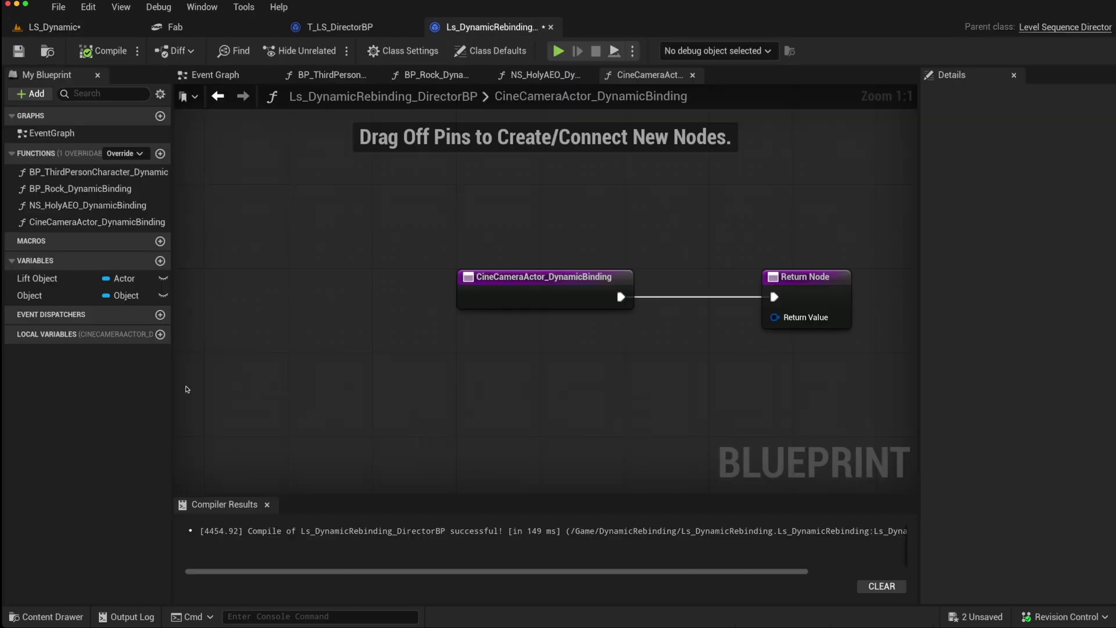
drag(517, 289, 311, 288)
- Add a Spawn Actor from Class node with the class CineCameraActor and place it between the entry node and the Return Node
right_click(522, 349)
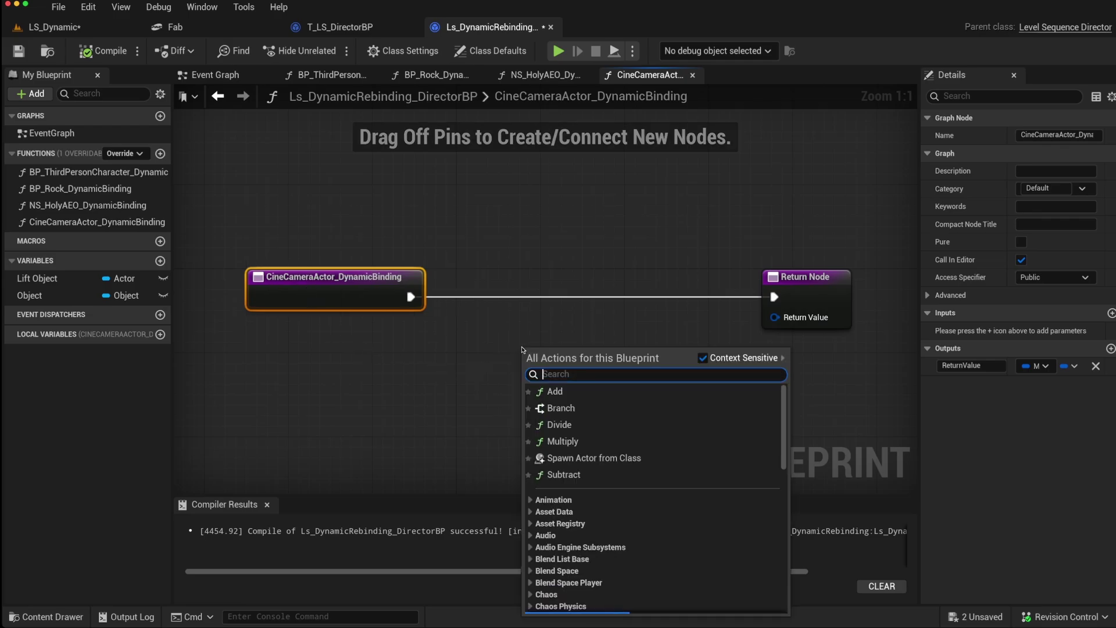
text(spaw)
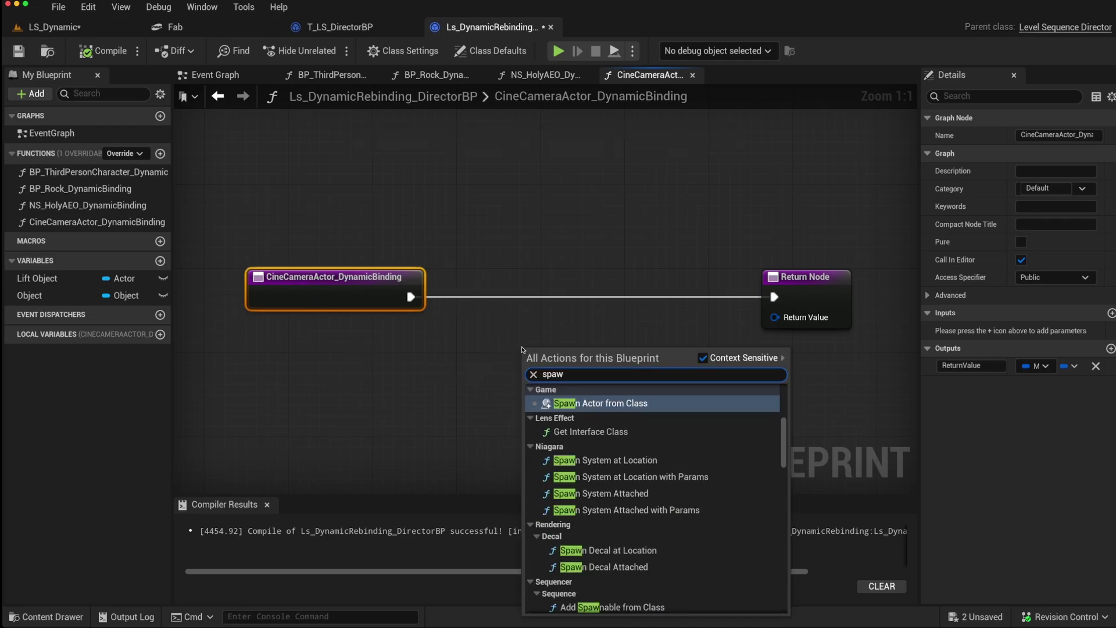
click(595, 405)
click(593, 404)
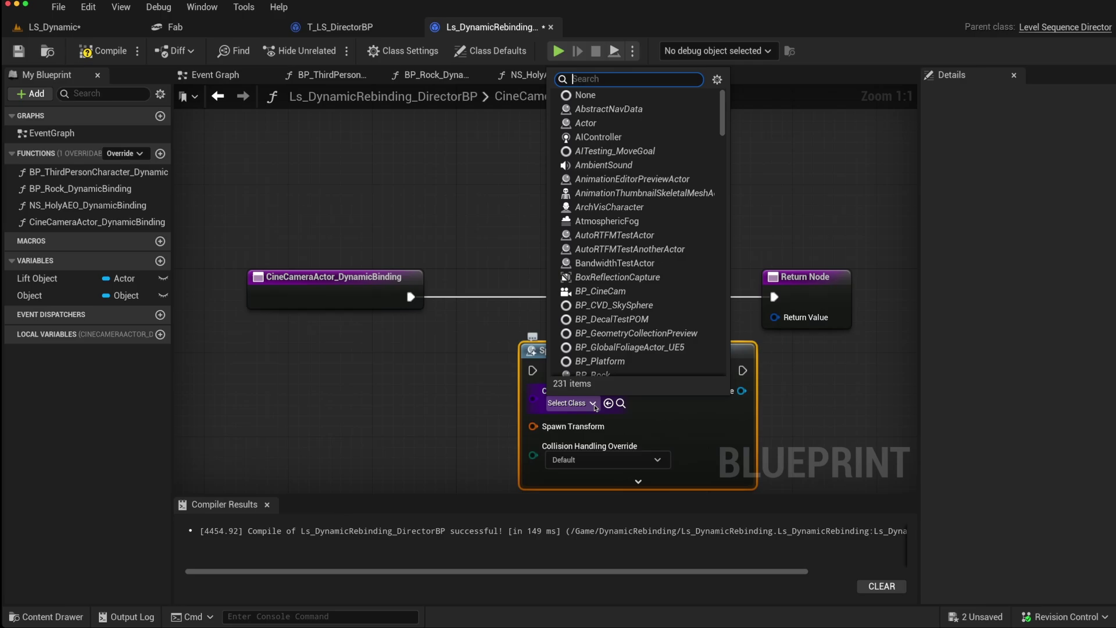
text(ci)
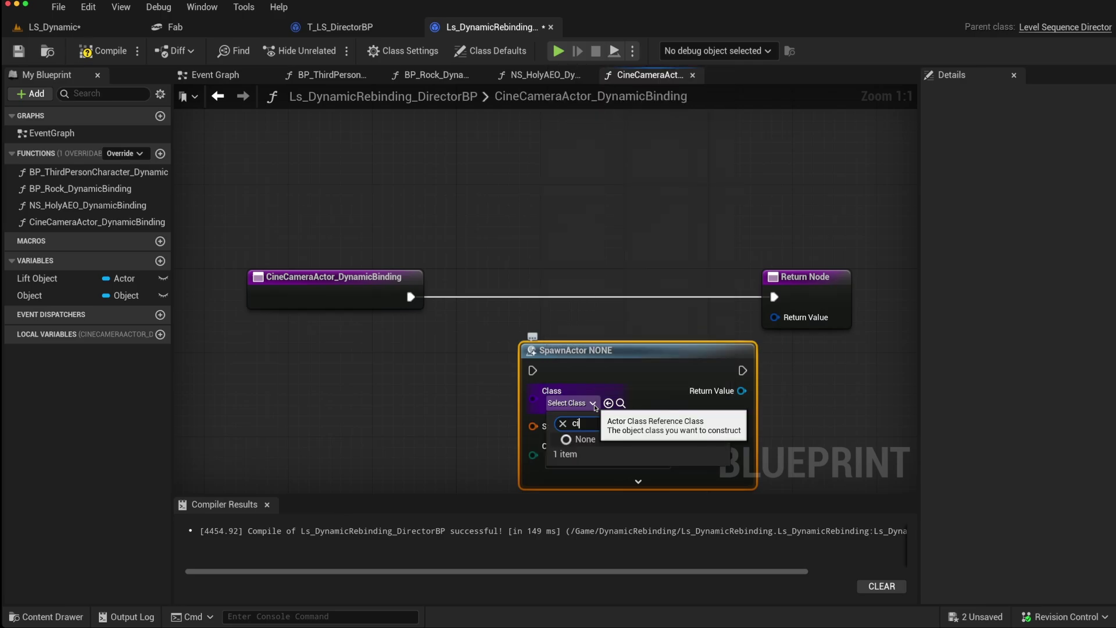
text(n)
key(Down)
key(Down)
key(Down)
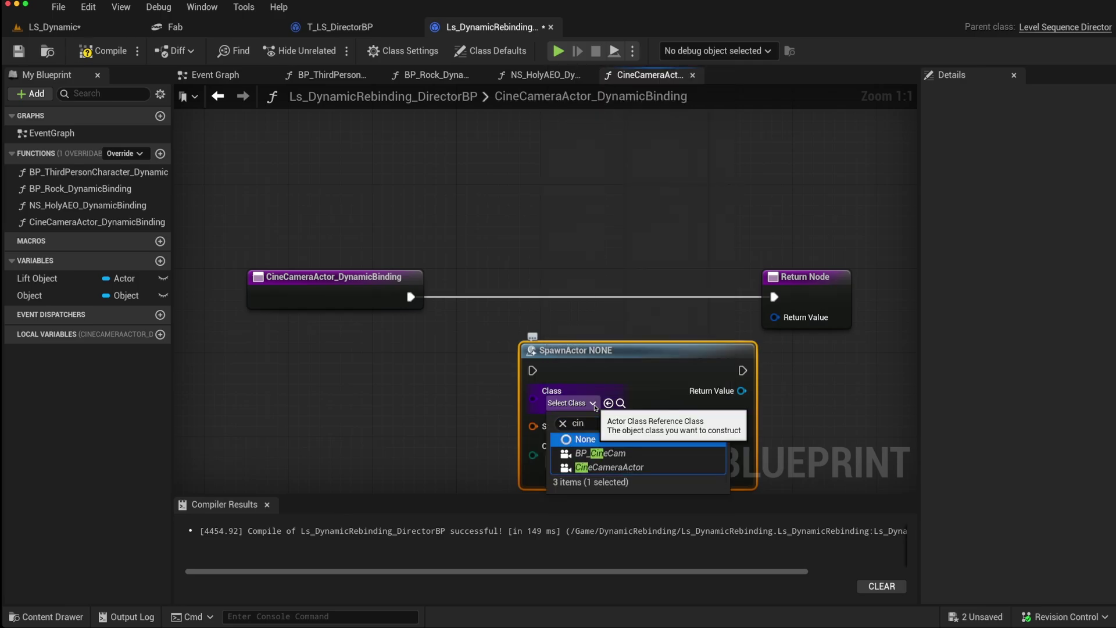
key(Return)
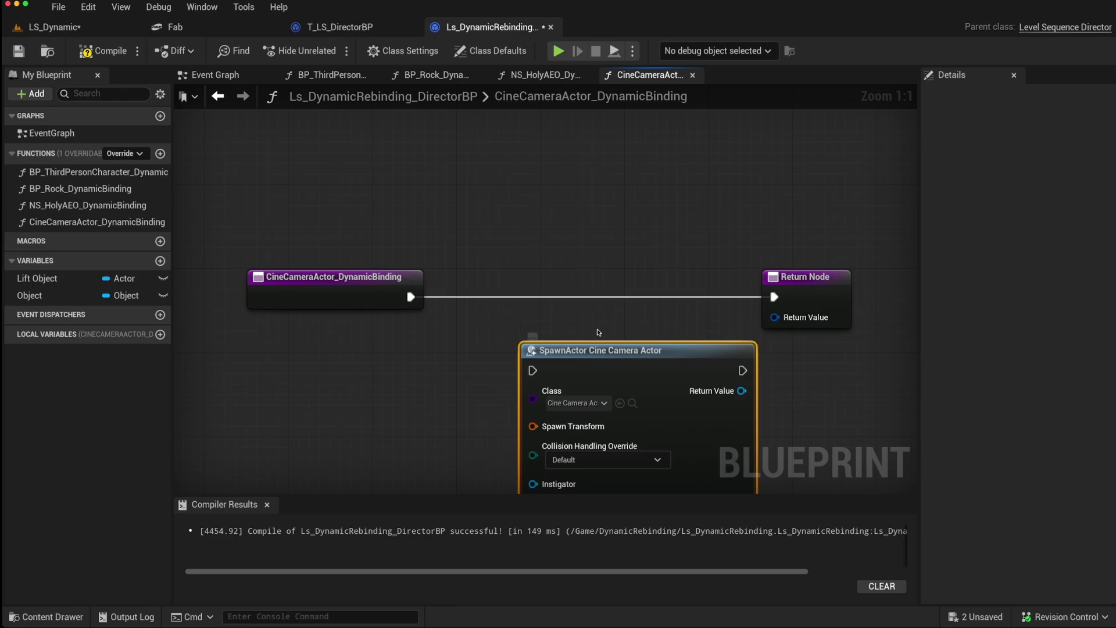
drag(594, 356, 583, 273)
- Add a Get Player Character node below the CineCameraActor_DynamicBinding entry node
right_drag(393, 359, 475, 355)
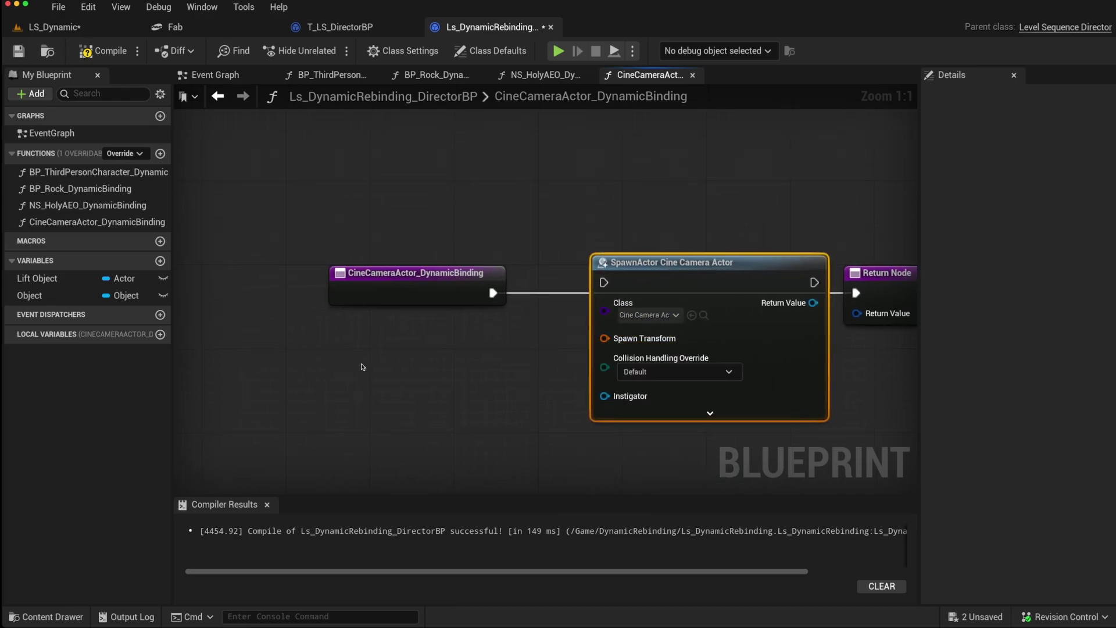
right_click(363, 367)
text(get)
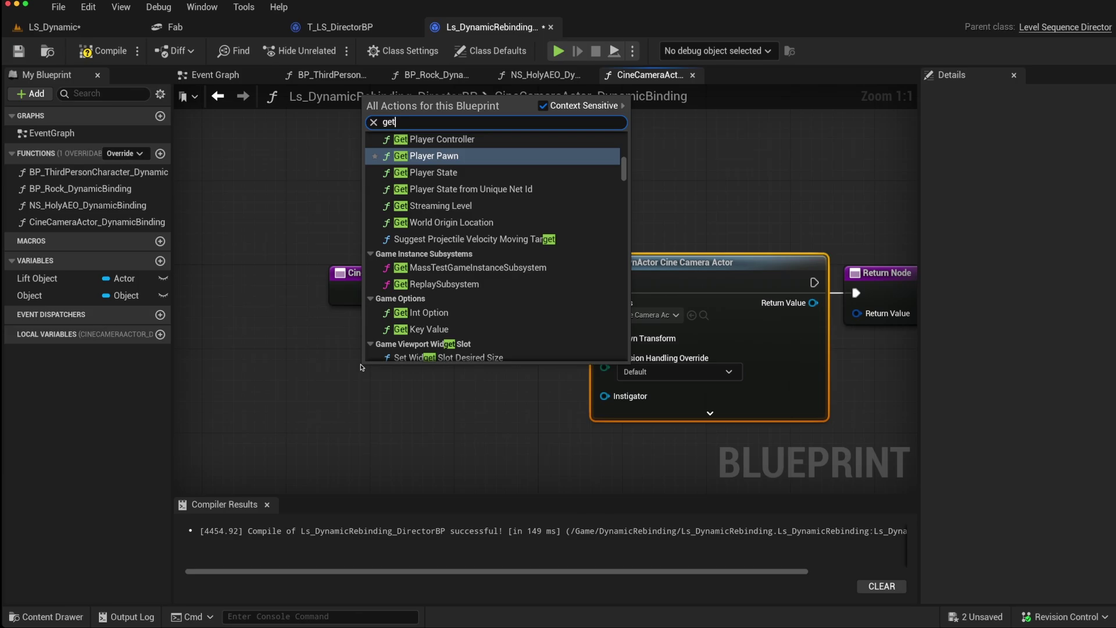
text( pl cha)
key(Return)
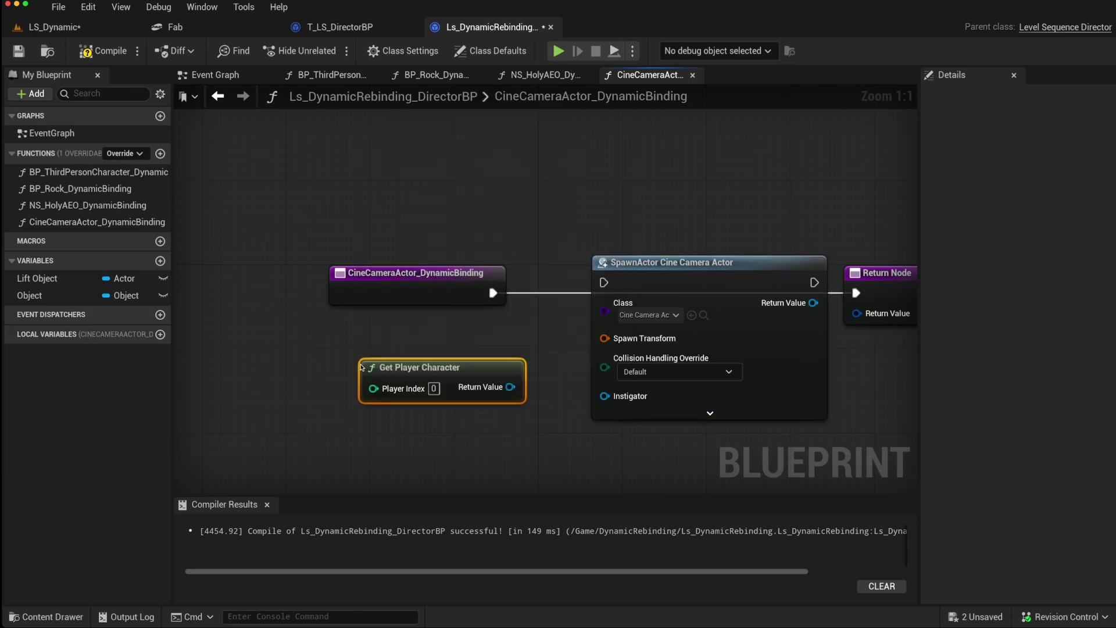
- Feed the player character's Get Actor Transform into Spawn Transform and set Collision Handling Override to Try To Adjust Location, But Always Spawn
drag(393, 368, 317, 352)
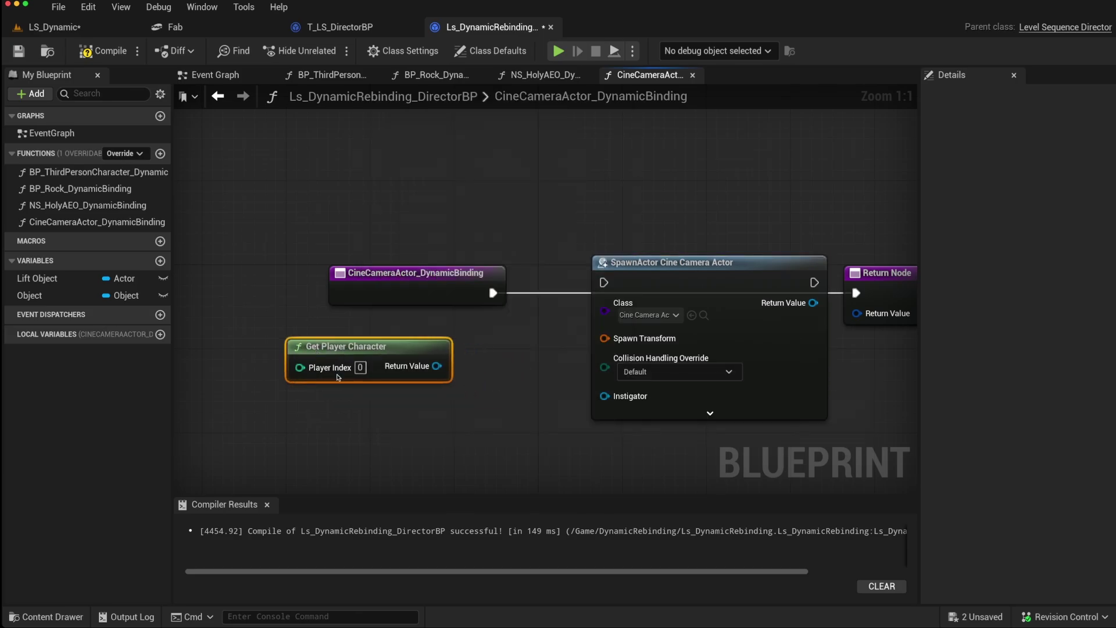
drag(437, 366, 441, 412)
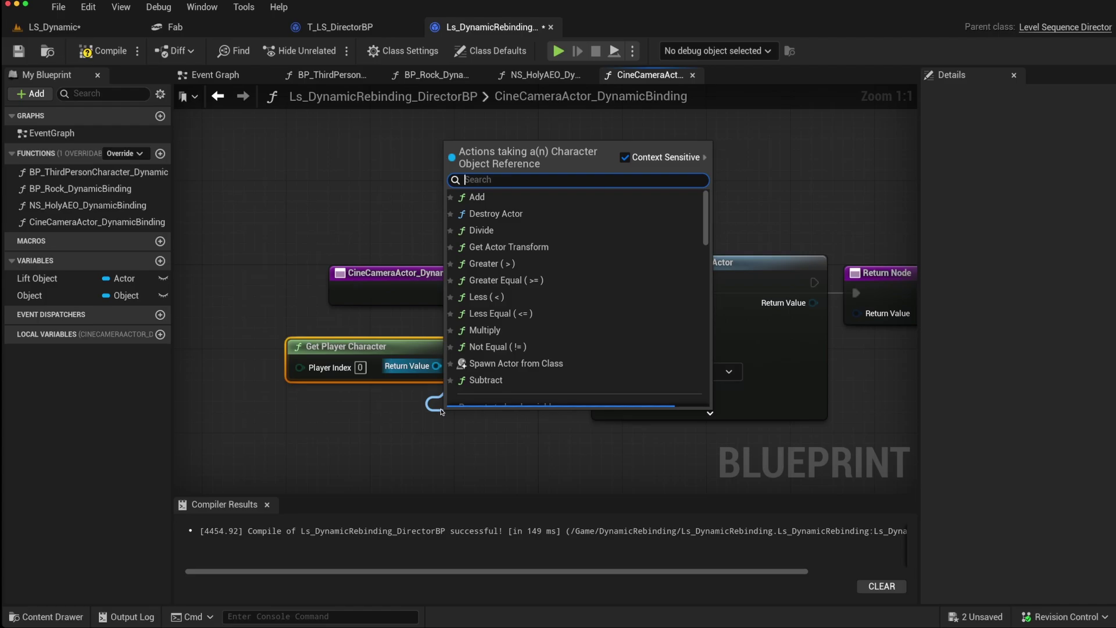
text(get at)
key(Return)
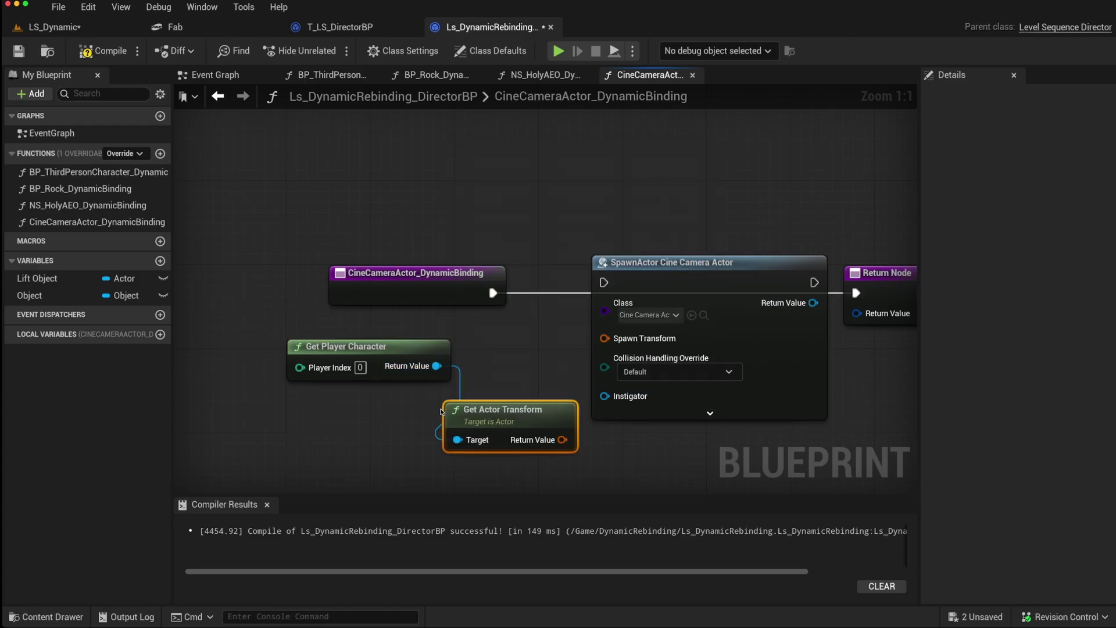
drag(562, 440, 604, 338)
click(678, 372)
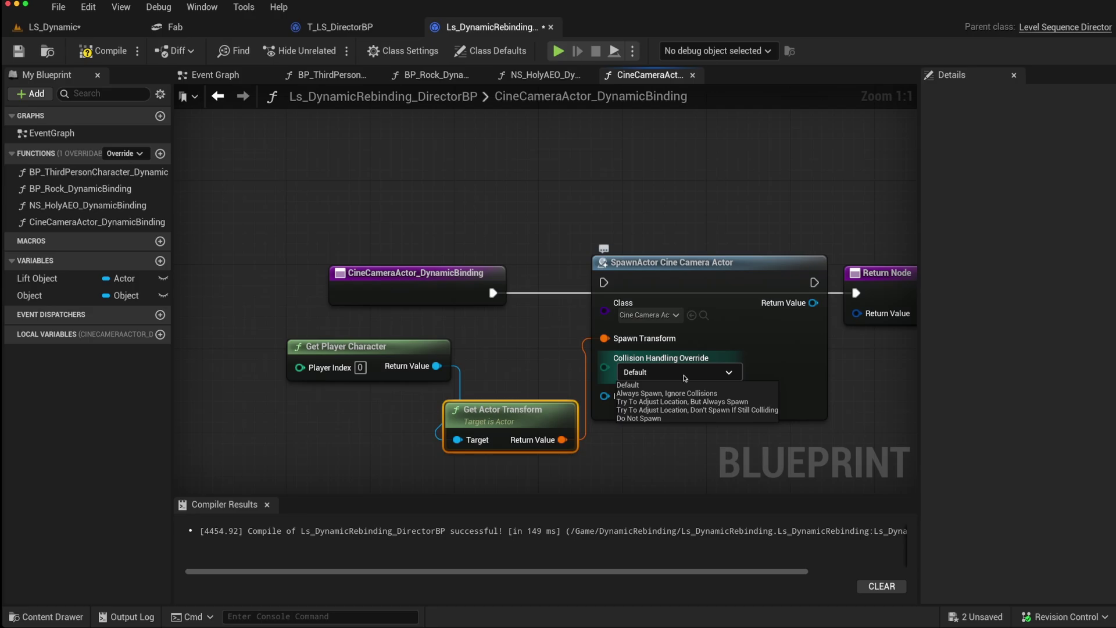
click(679, 402)
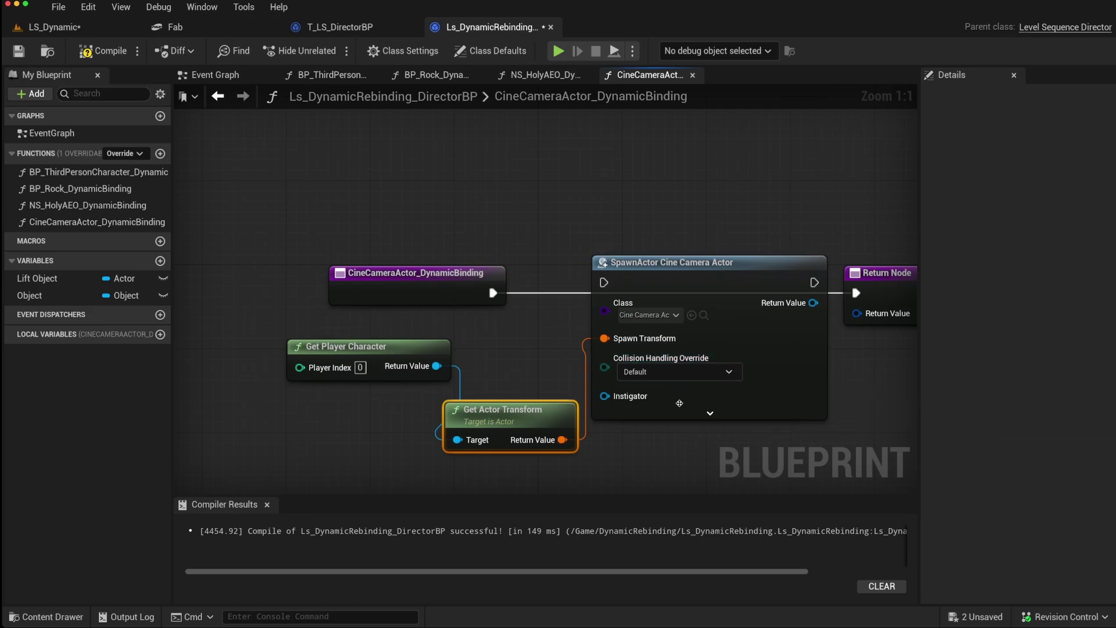
- Move the Return Node away from SpawnActor Cine Camera Actor and wire execution from the entry node through the spawn node to it
right_drag(672, 459, 416, 469)
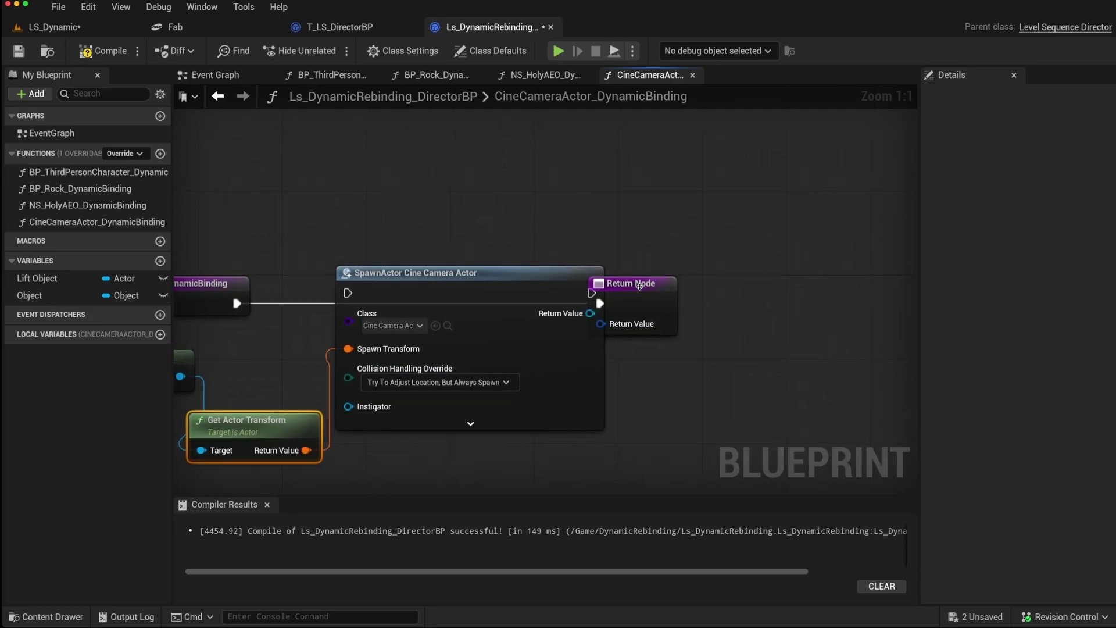
drag(641, 286, 785, 289)
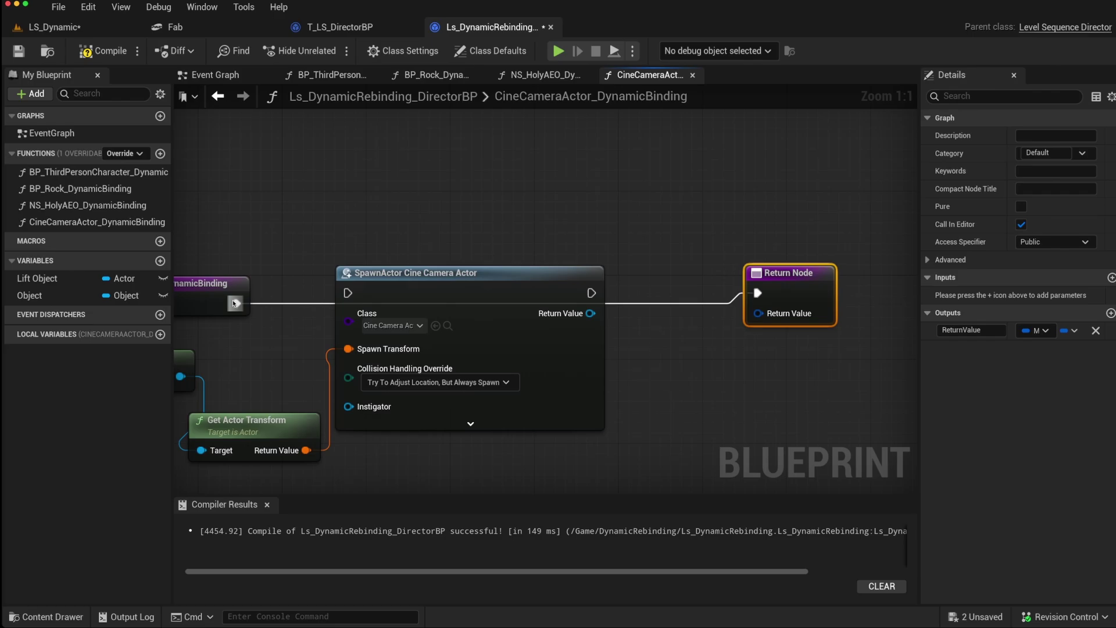
mouse_move(348, 292)
ctrl+mouse_down()
mouse_move(329, 290)
mouse_move(349, 293)
ctrl+mouse_up()
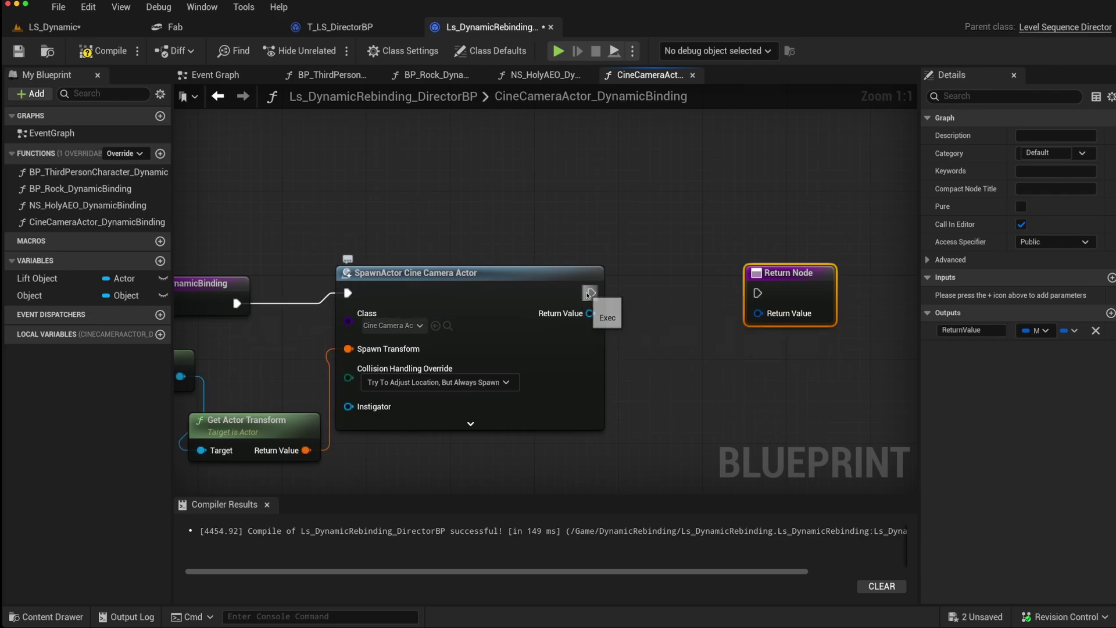
drag(721, 293, 723, 296)
click(662, 302)
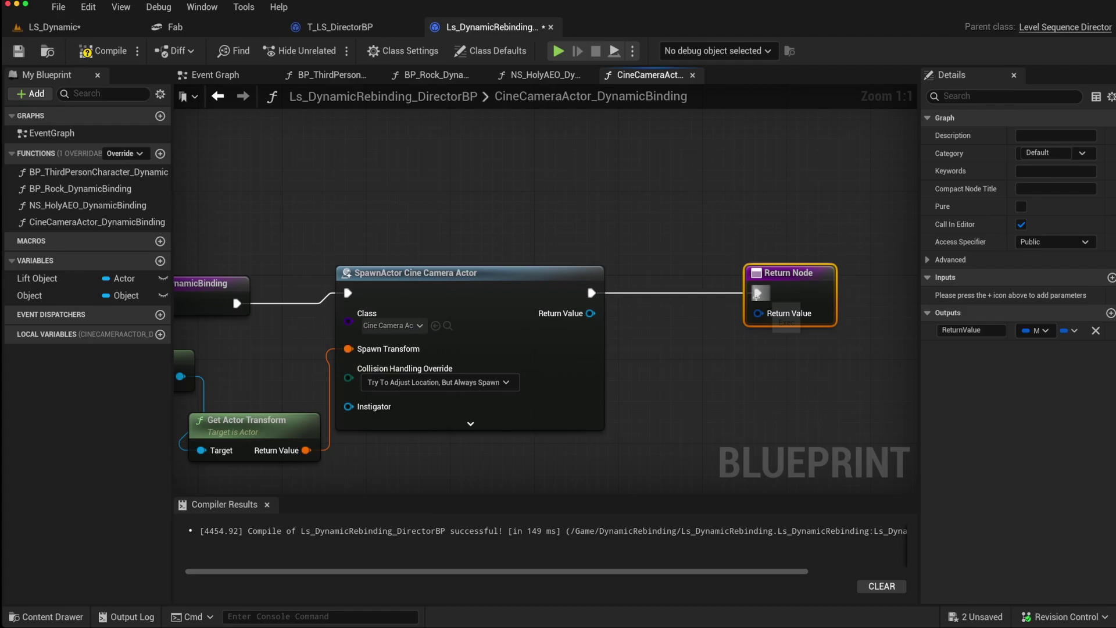
- Split the Return Node's Return Value struct pin and connect the spawned camera to Return Value Object
right_click(754, 315)
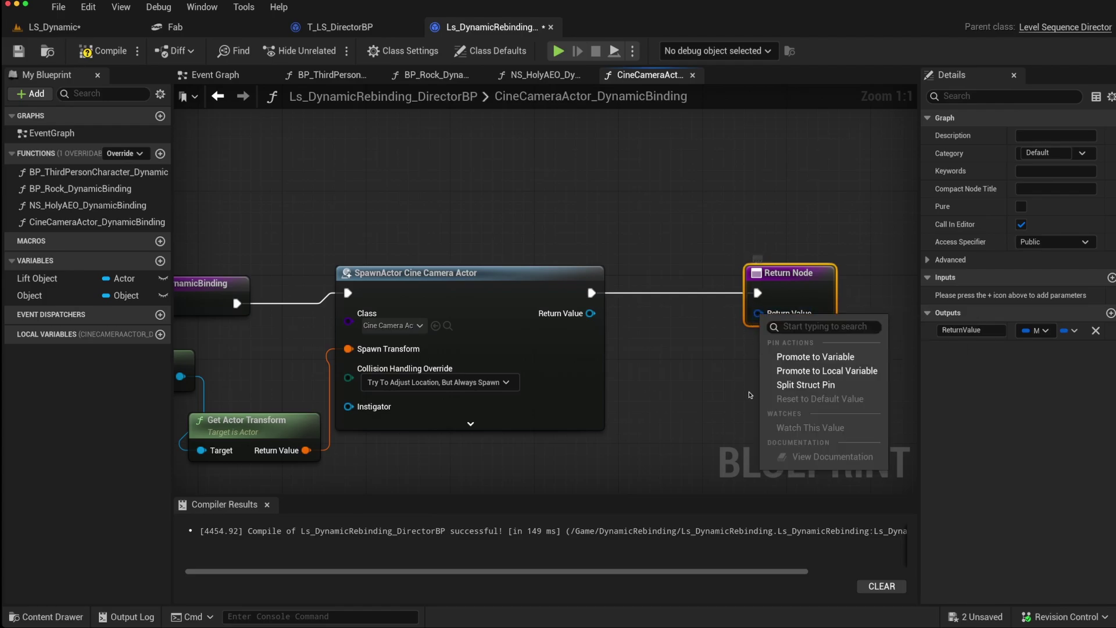
click(798, 385)
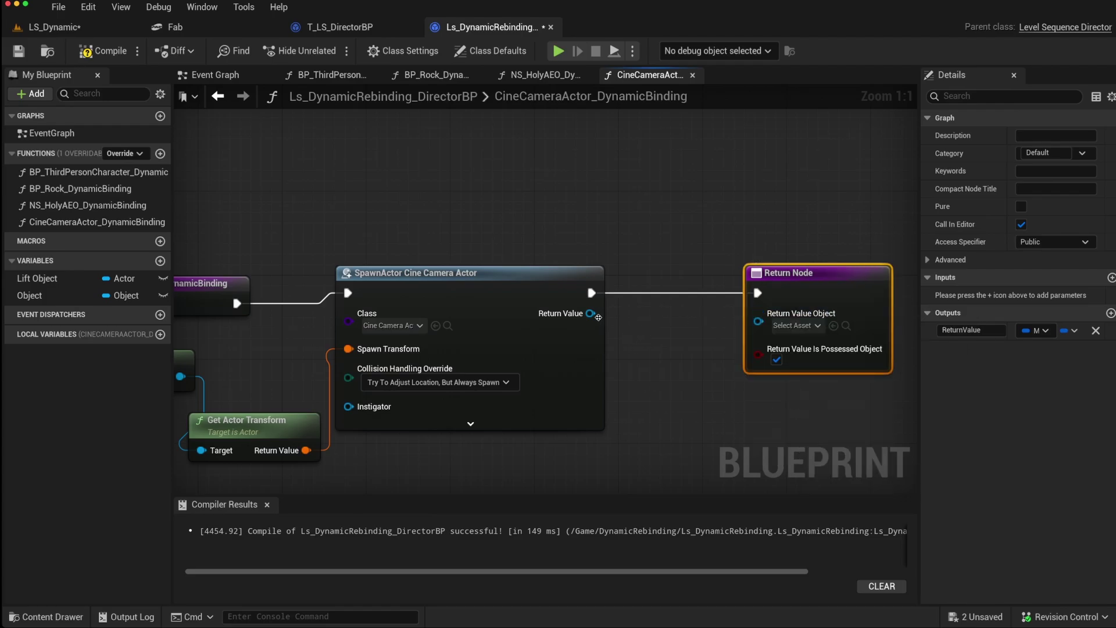
drag(599, 317, 642, 318)
drag(746, 319, 757, 315)
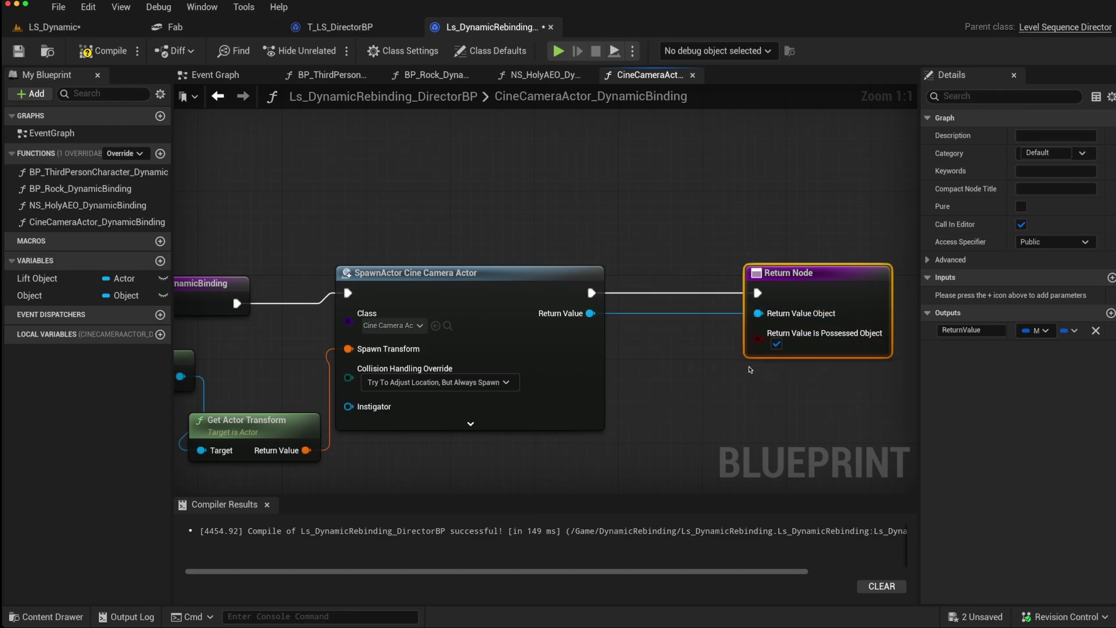
- Compile and save the director blueprint, then look through the CineCameraActor in the LS_Dynamic level
click(96, 51)
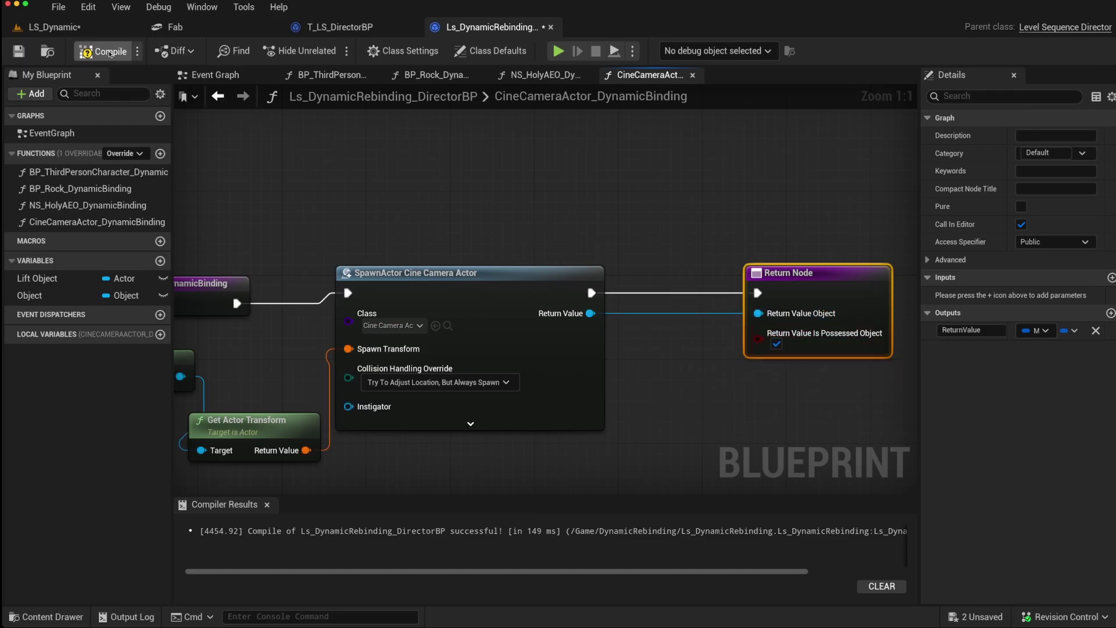
click(19, 51)
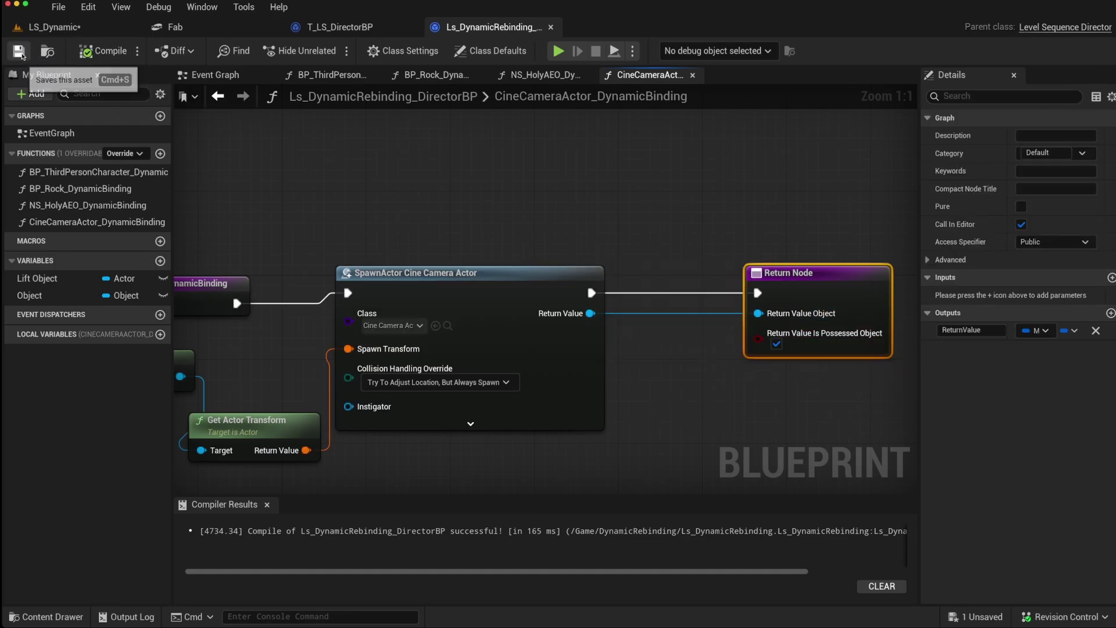
click(77, 28)
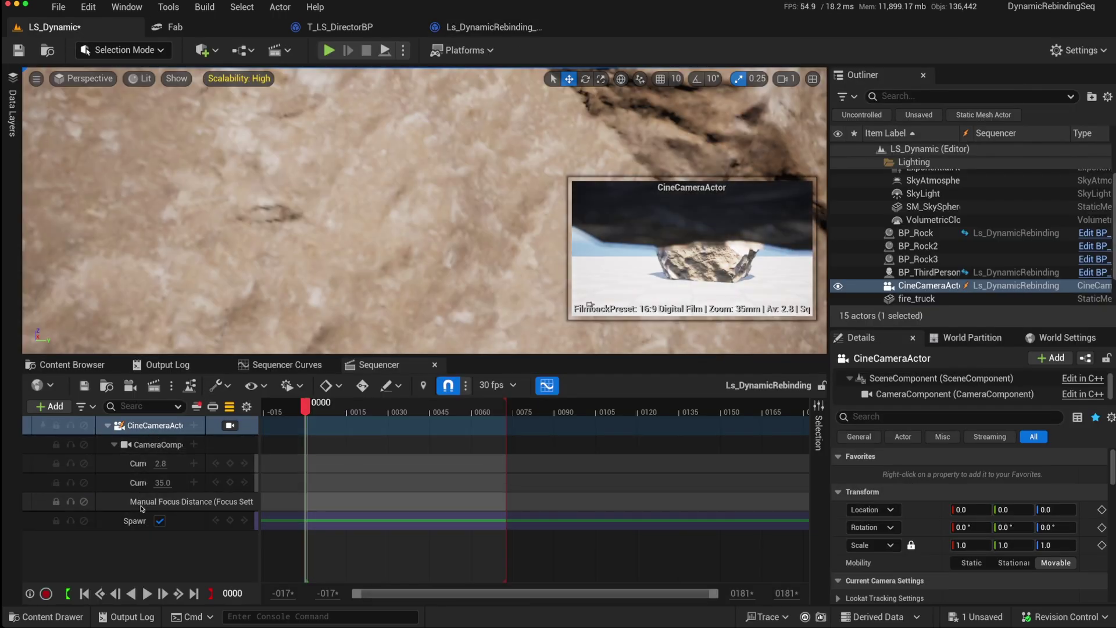
click(230, 425)
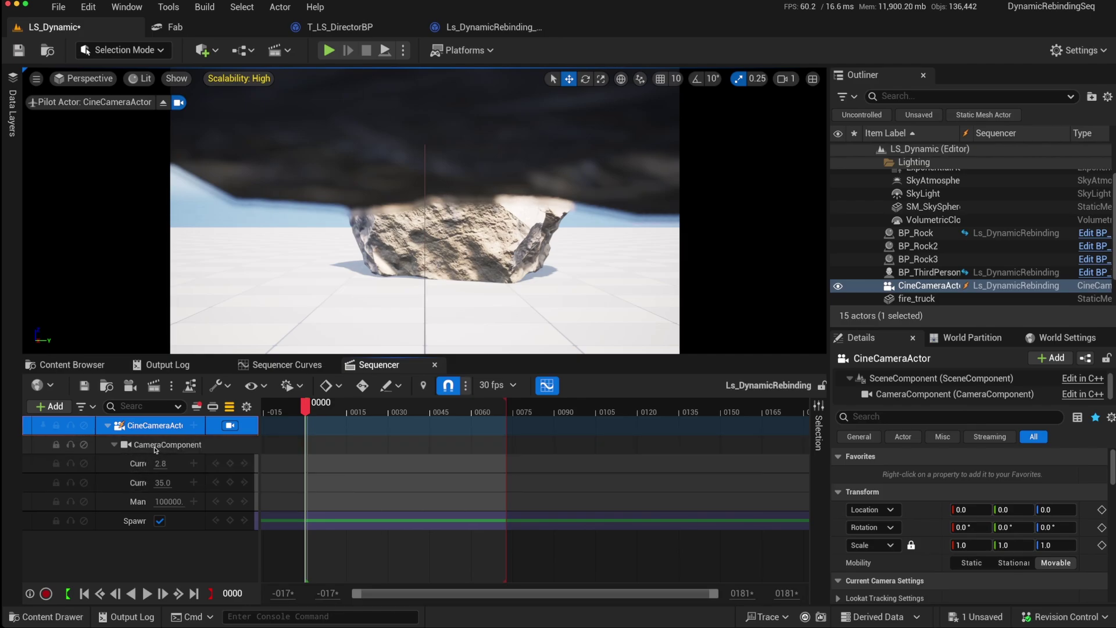
- Enlarge the camera's component list in the details and add a Transform track to its CameraComponent in the sequence
scroll(947, 397, up, 1)
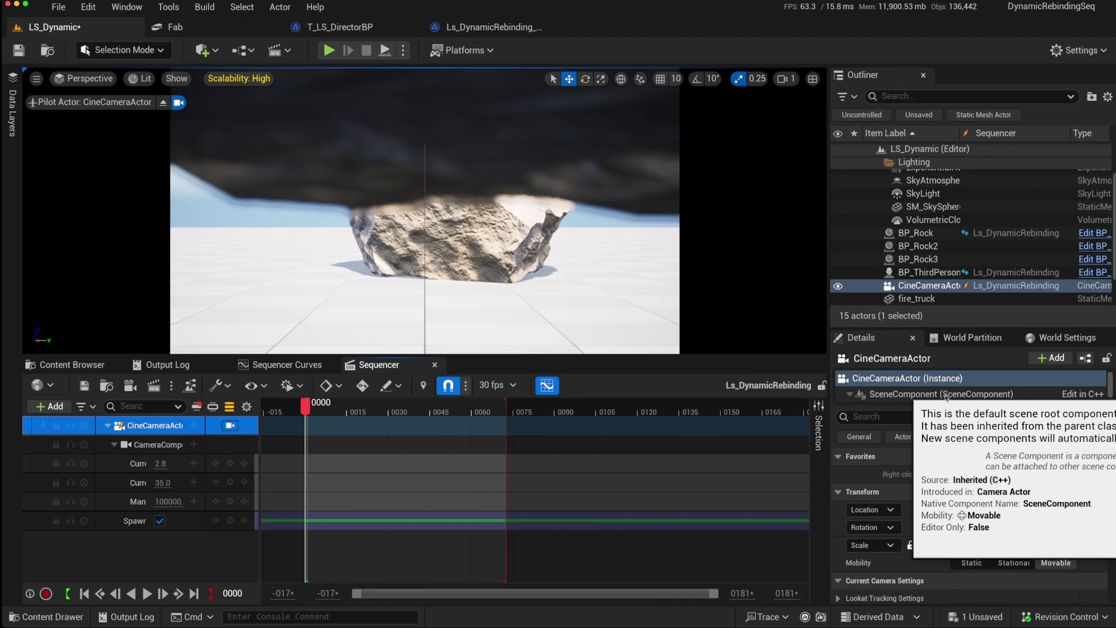
drag(942, 405, 941, 445)
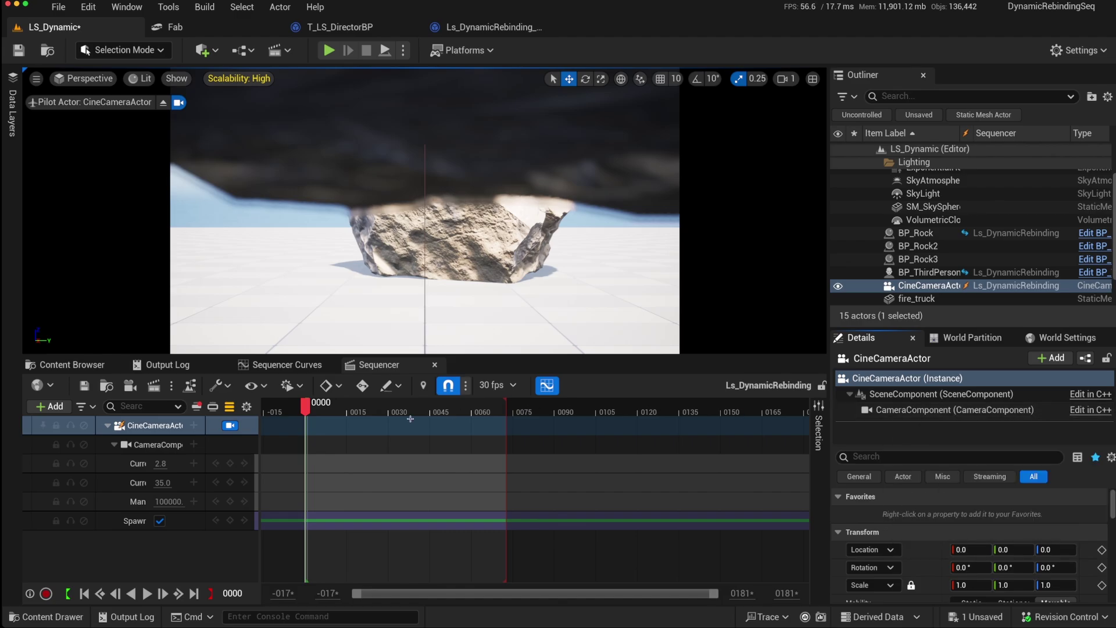
click(195, 446)
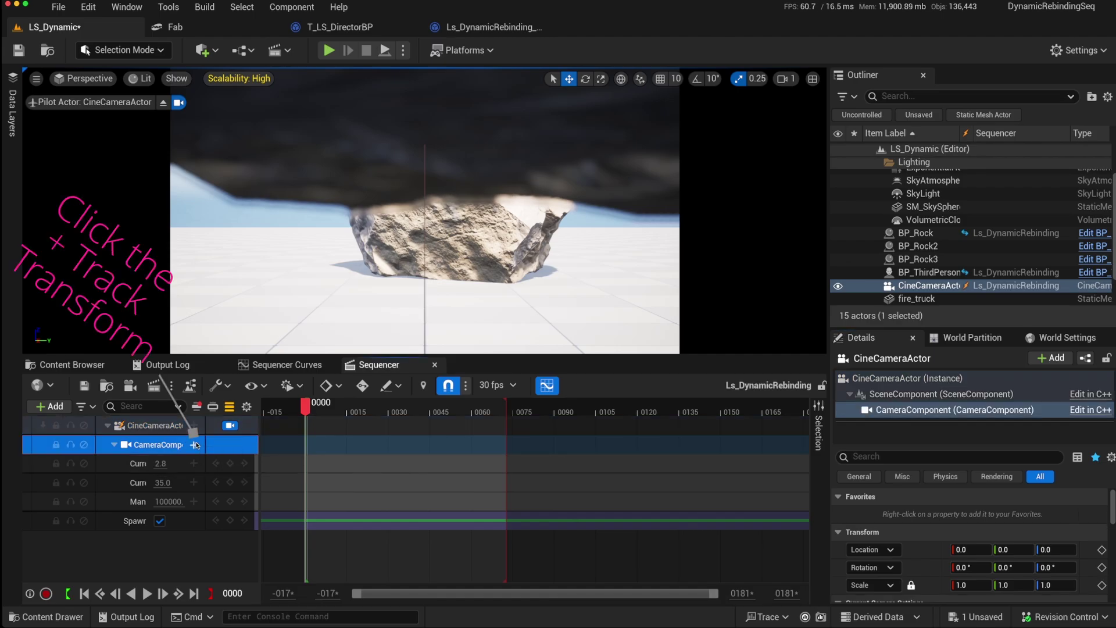
click(195, 445)
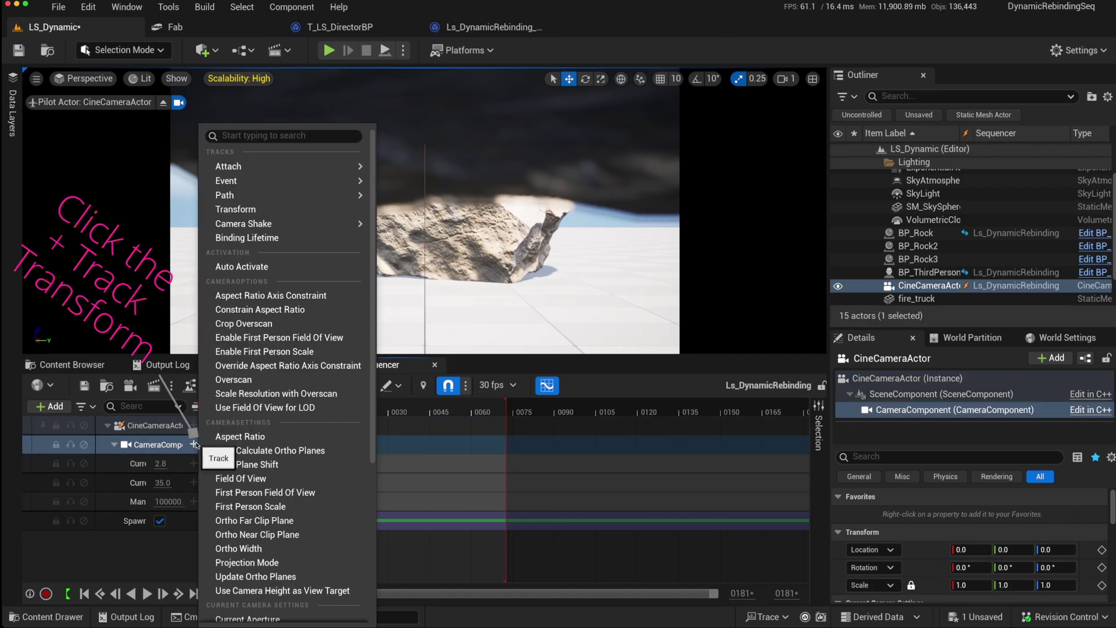
click(259, 211)
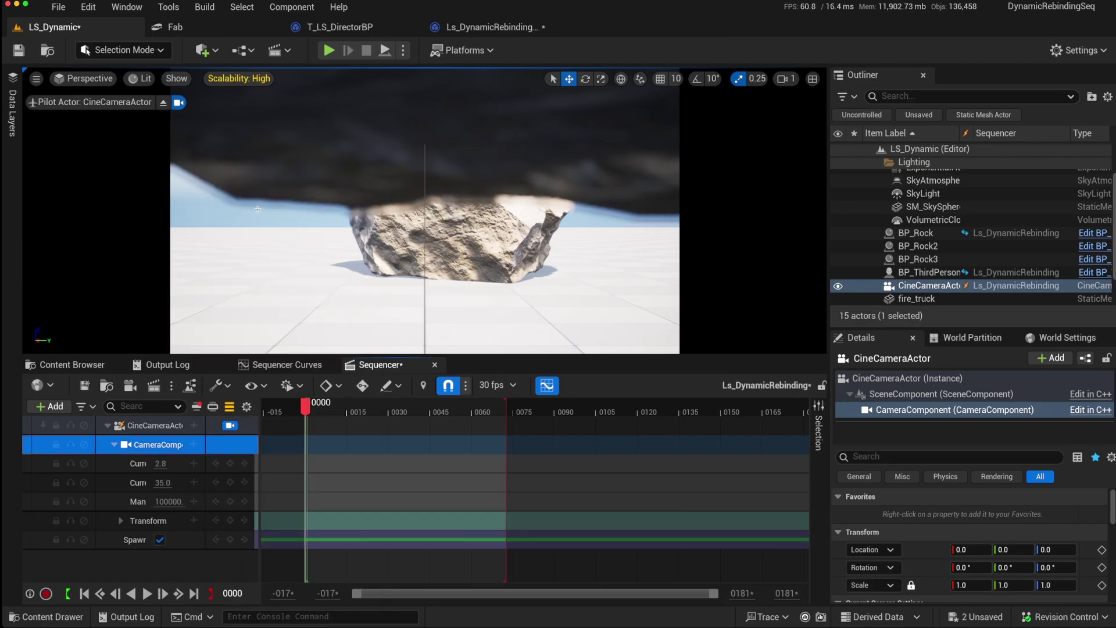
- Set the blend type of the CameraComponent's Transform section to Relative
right_click(313, 522)
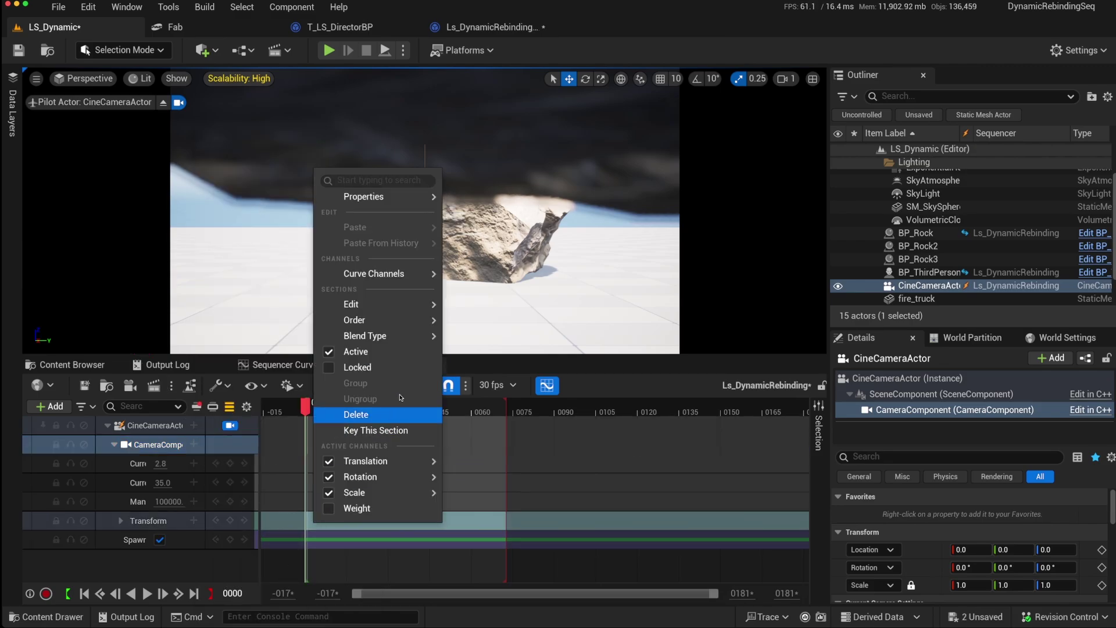
mouse_move(407, 336)
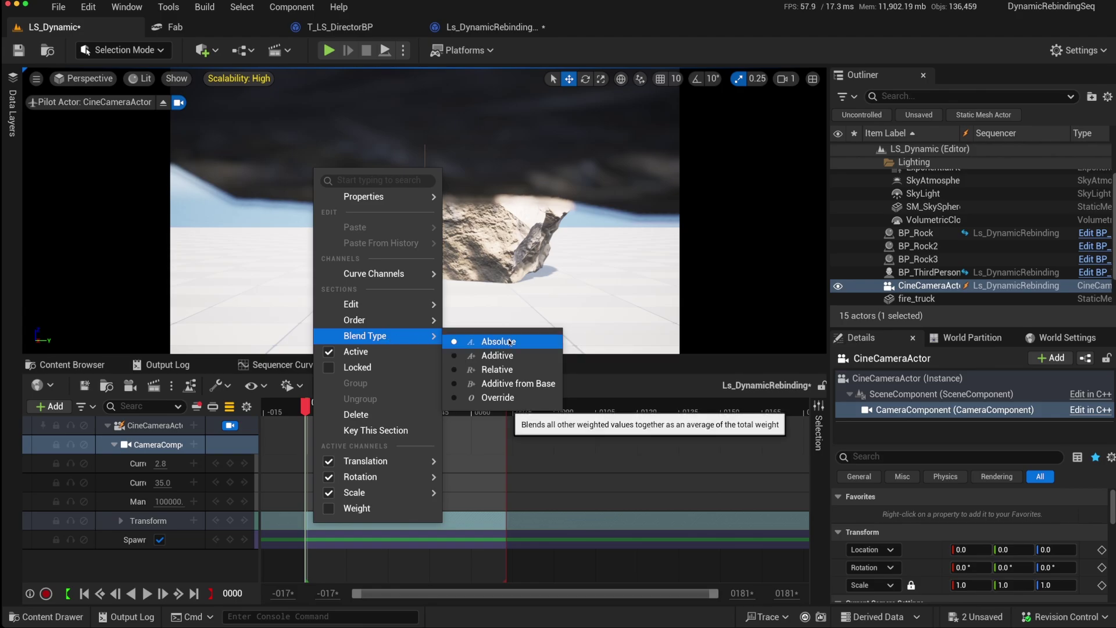
click(500, 371)
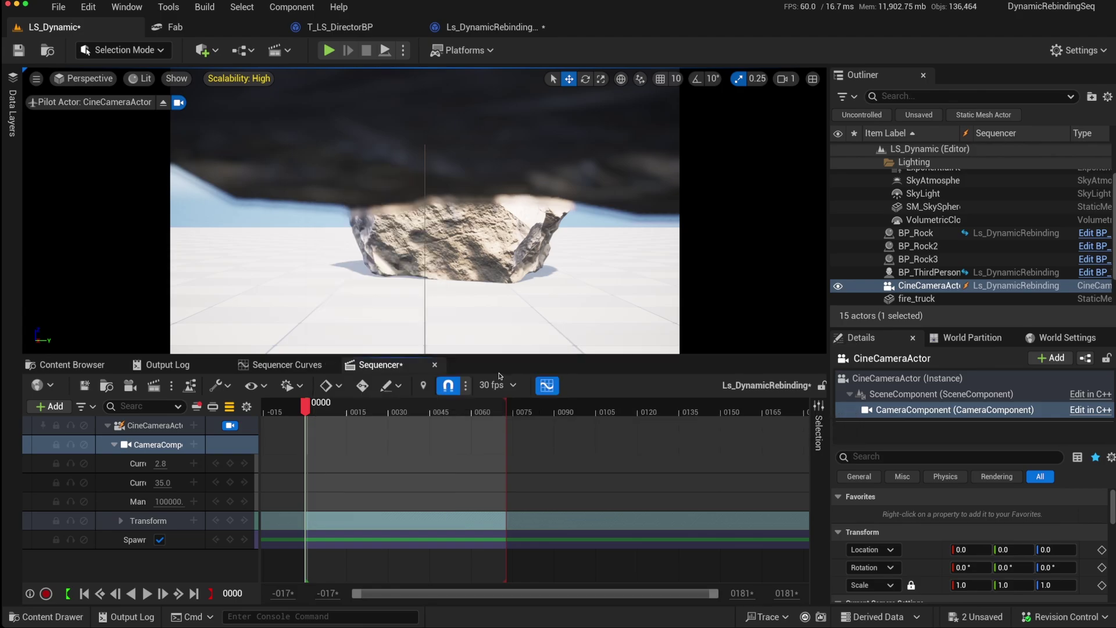
- Set the CameraComponent's Location X to -700 and key it at frame 0
click(122, 521)
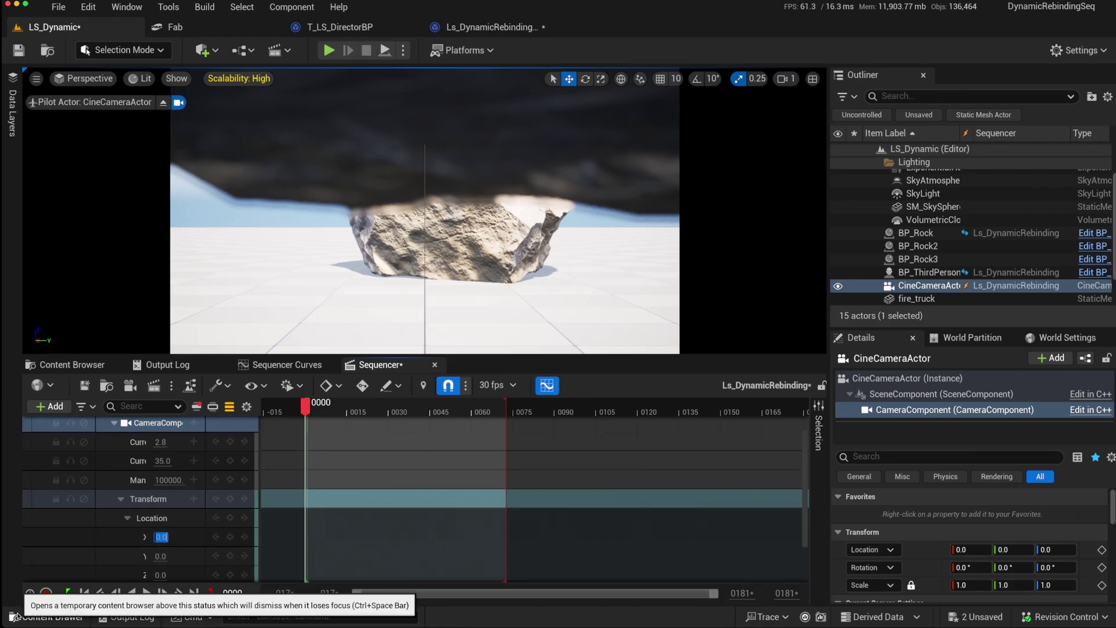
key(Return)
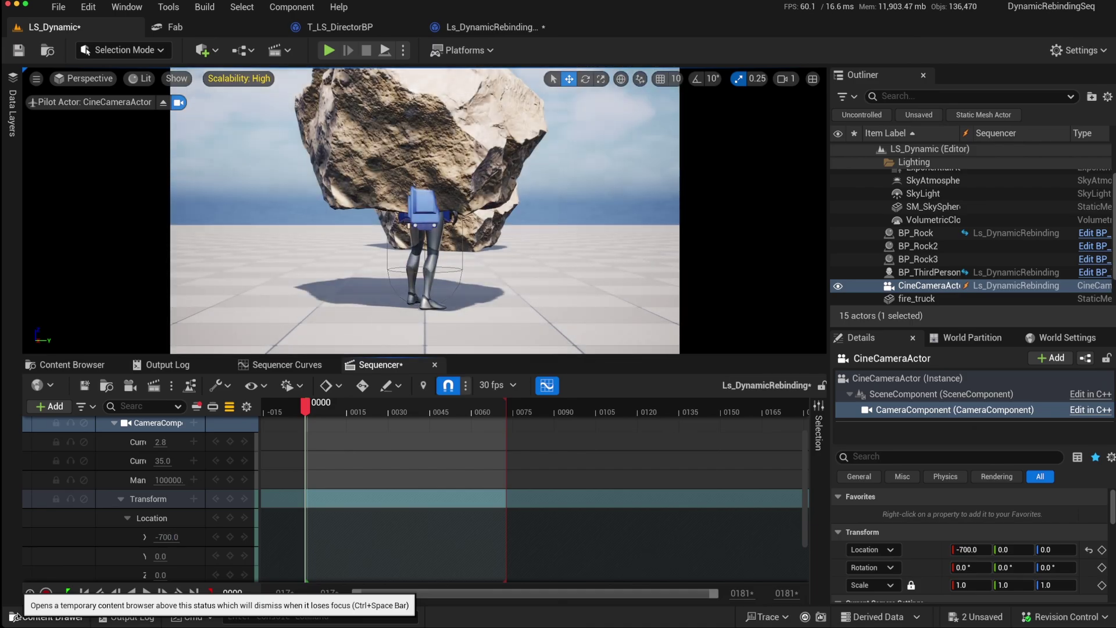
click(230, 537)
- Key the CameraComponent's Location Z at frame 0 and again at frame 30 with its value left at 0
scroll(199, 548, down, 1)
scroll(162, 561, up, 1)
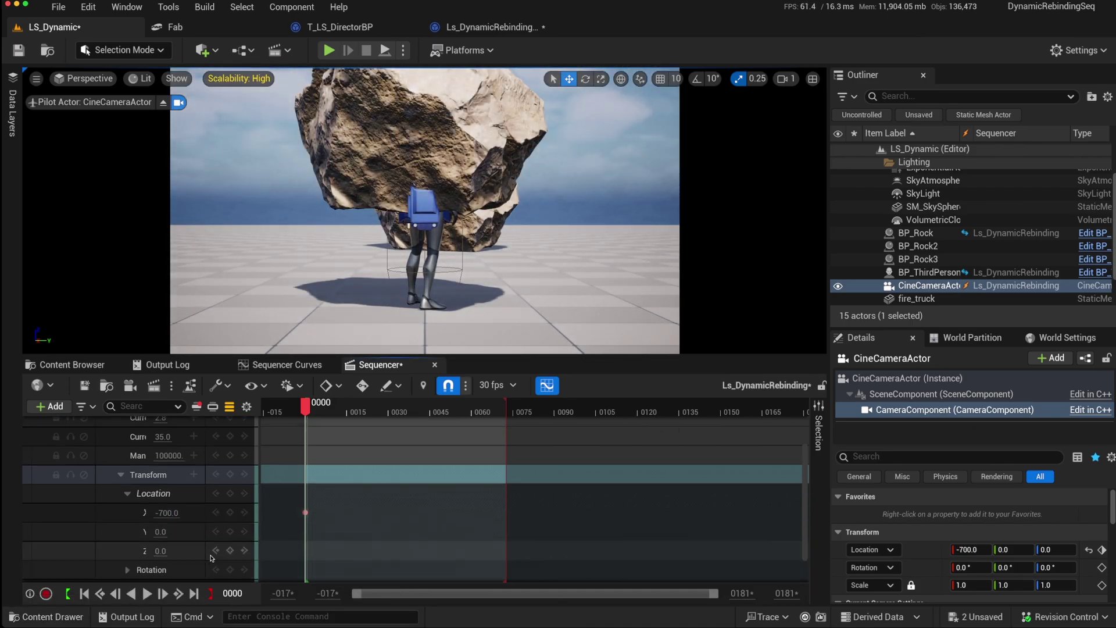
click(231, 550)
drag(306, 407, 389, 415)
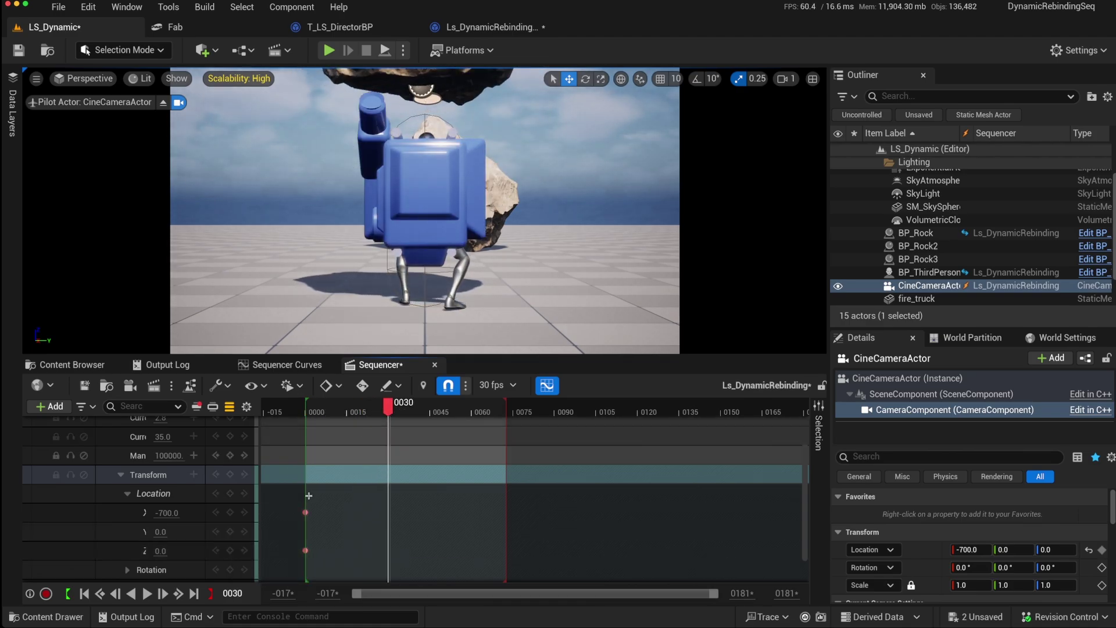
click(231, 551)
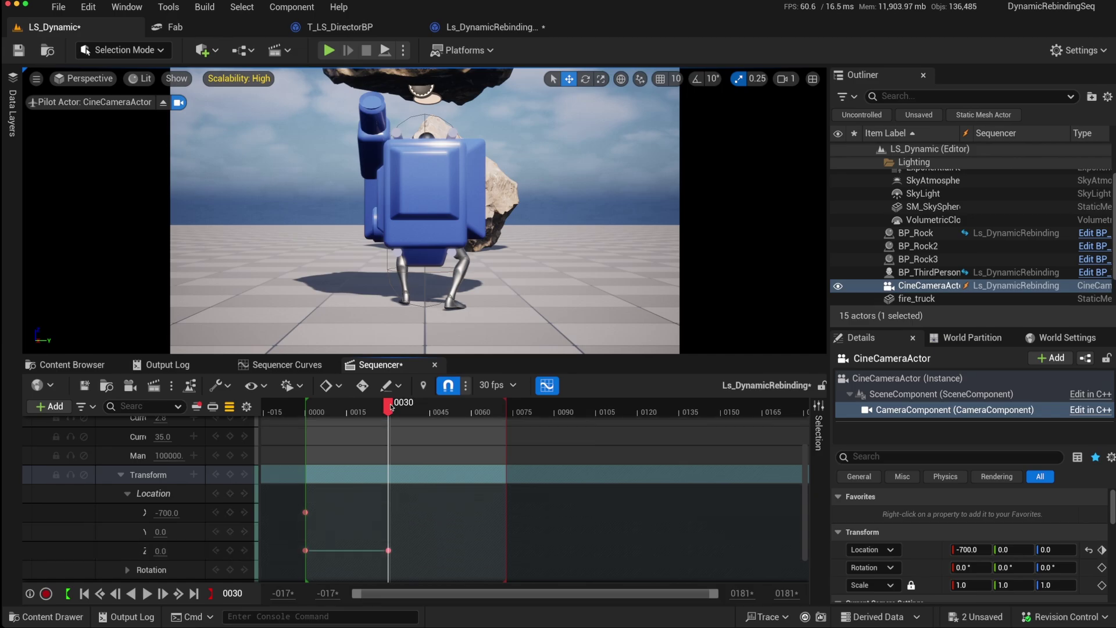
- Key the CameraComponent's Location Z at 135 on frame 67 and scrub back to frame 8 to preview the camera move
click(474, 414)
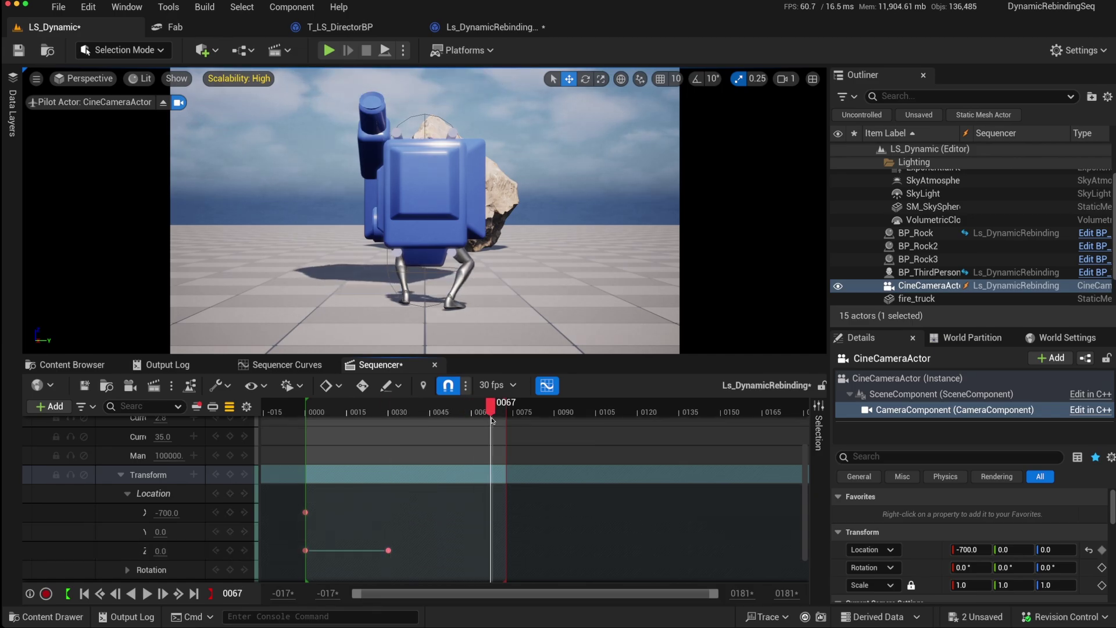
click(158, 550)
text(135)
key(Return)
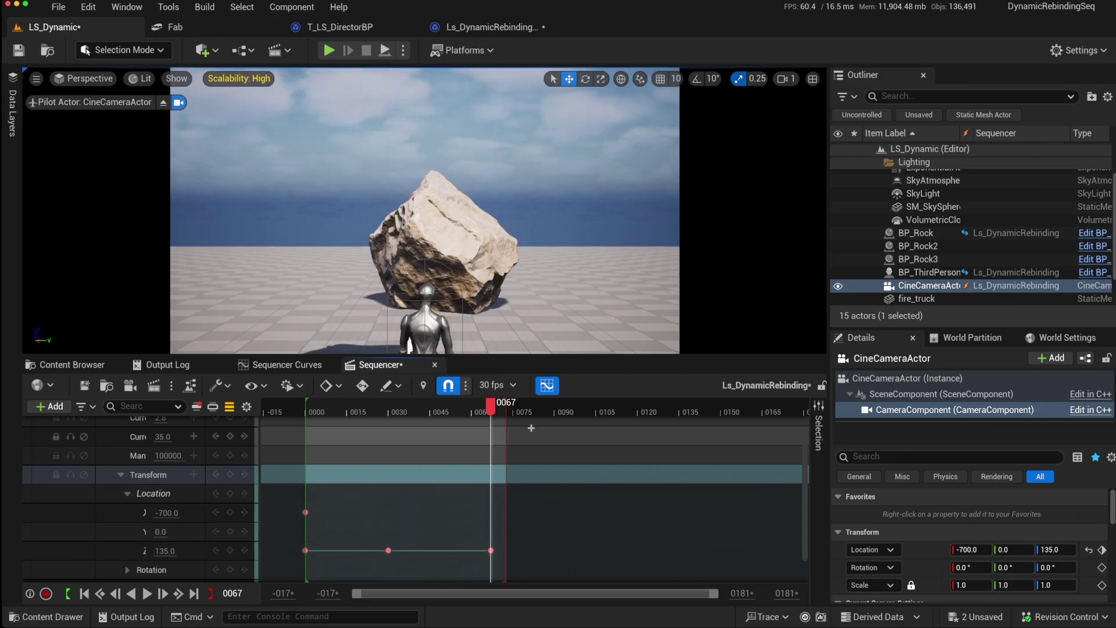
drag(492, 409, 327, 409)
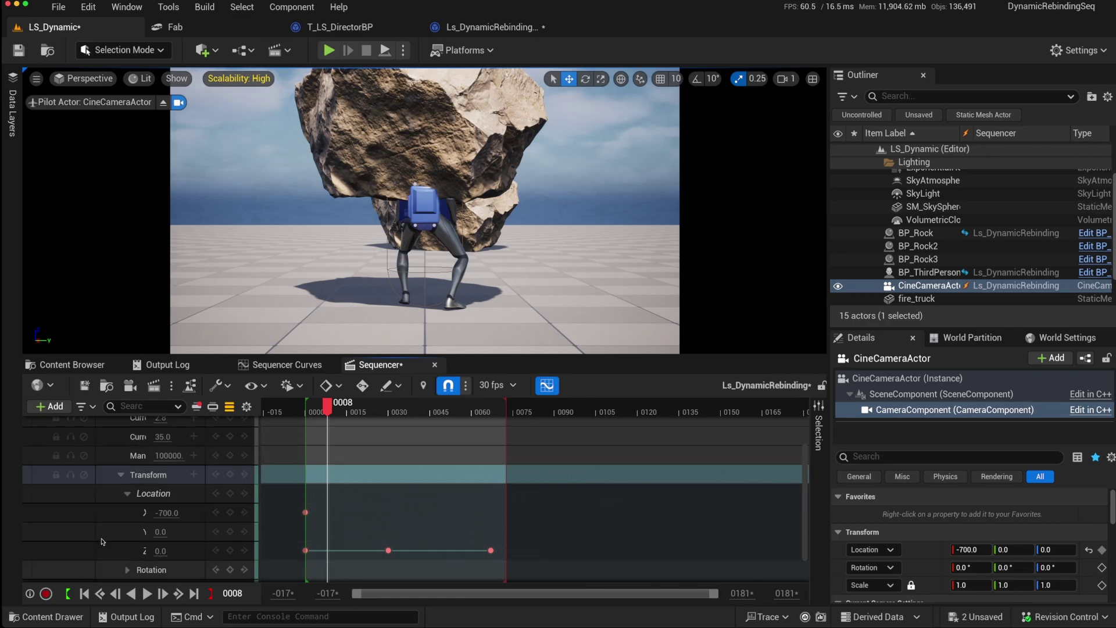
- Save the Ls_DynamicRebinding sequence, close the Sequencer and play the level in the viewport
click(84, 385)
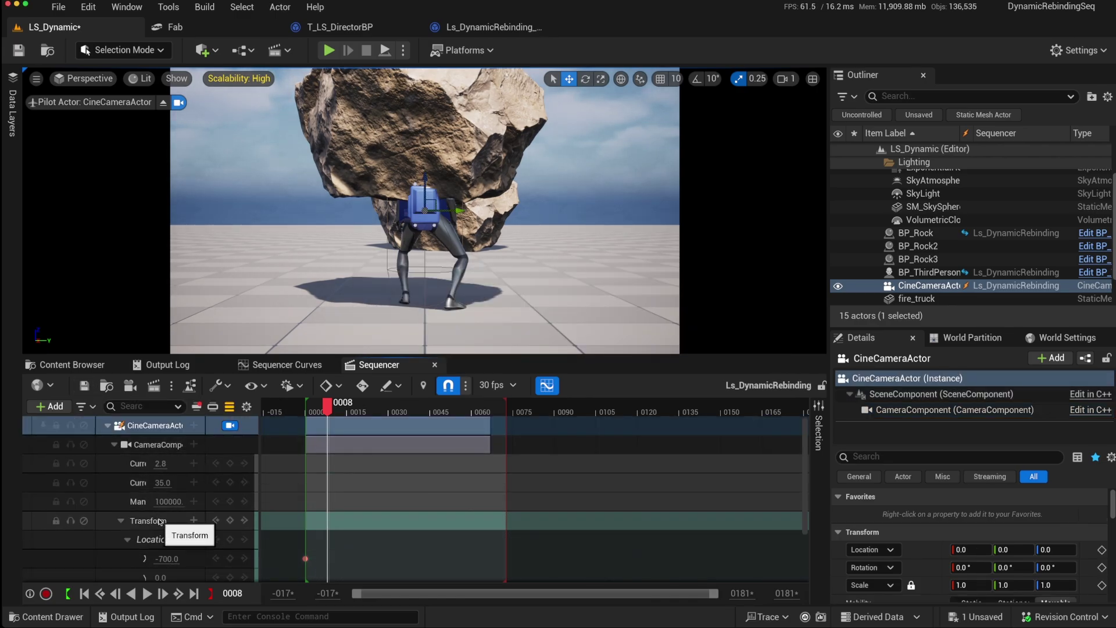
click(435, 365)
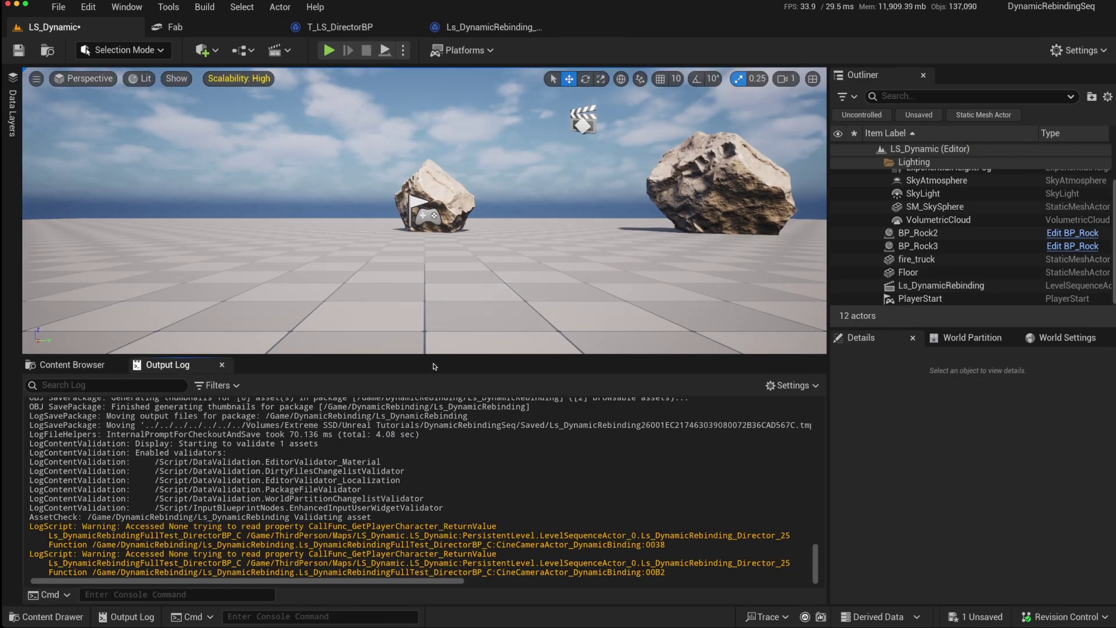
click(328, 50)
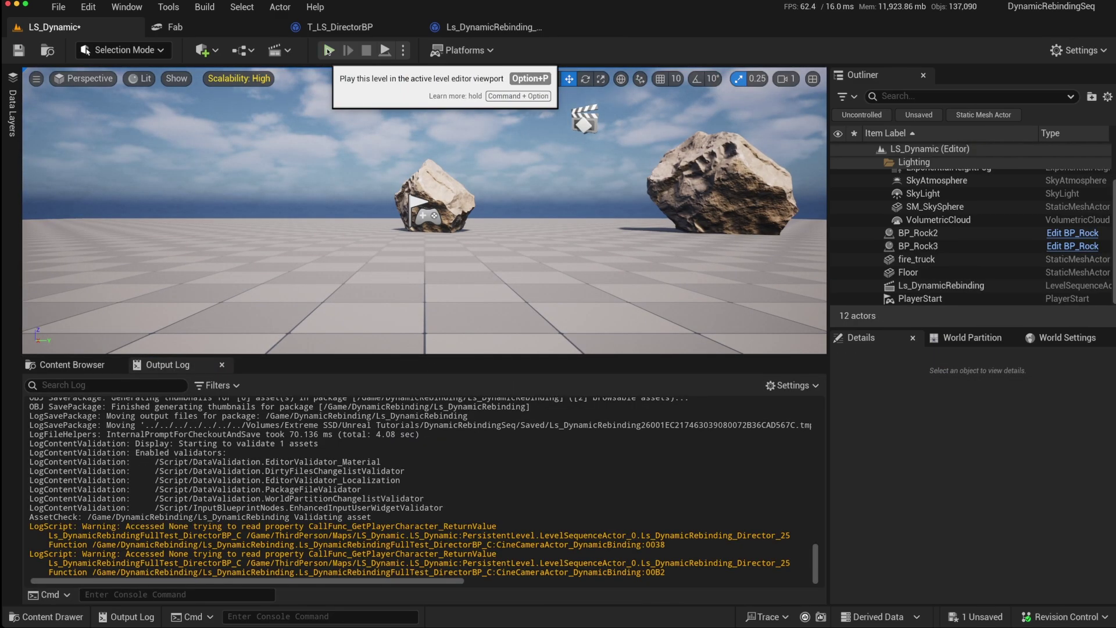
- Walk the character to the rocks and the fire truck, triggering the lift sequence with the spawned camera at each, and stop playing
key(w)
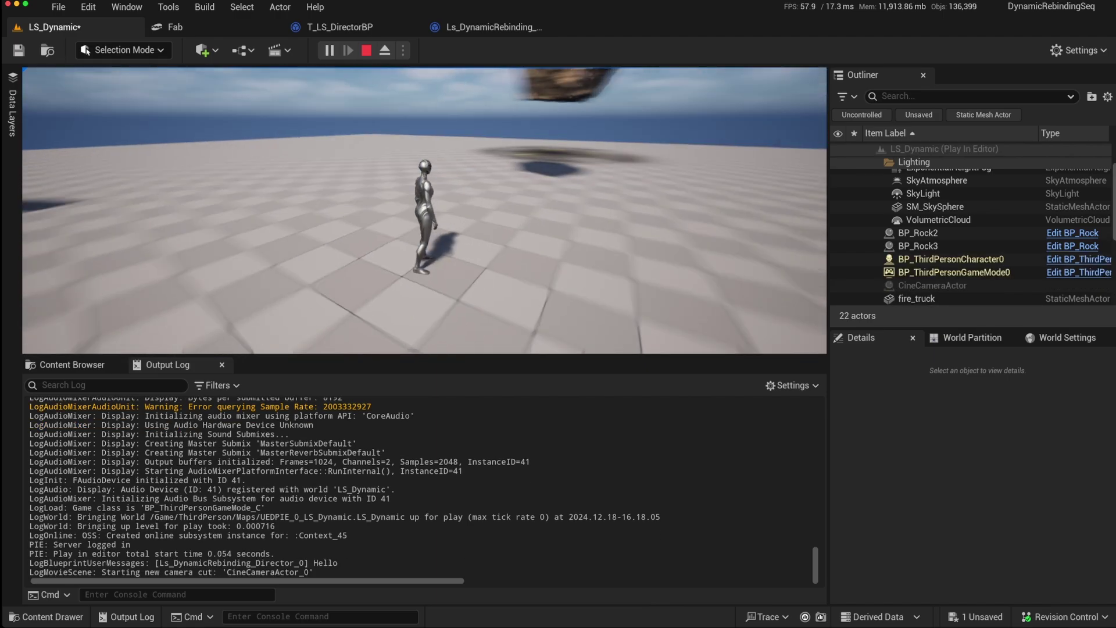
key(w)
key(w)
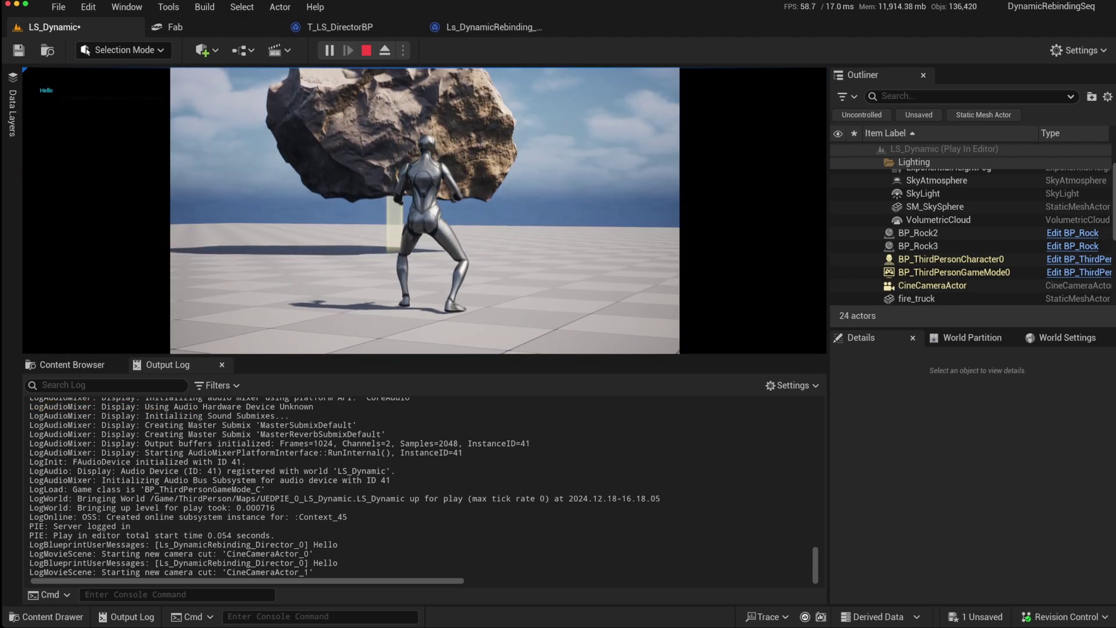
key(w)
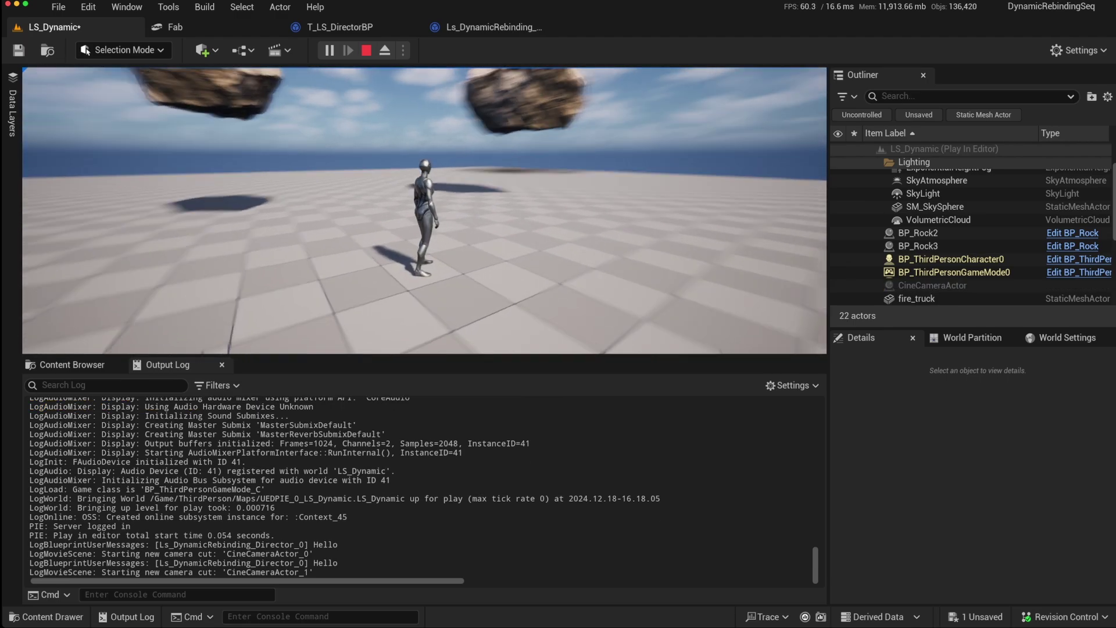
key(w)
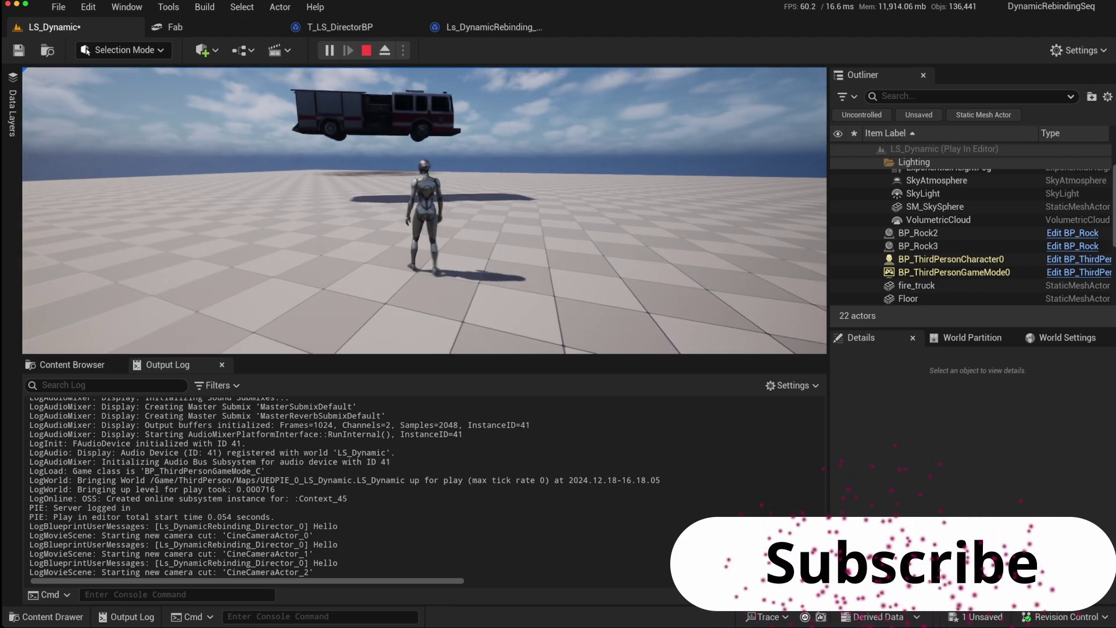
key(w)
key(d)
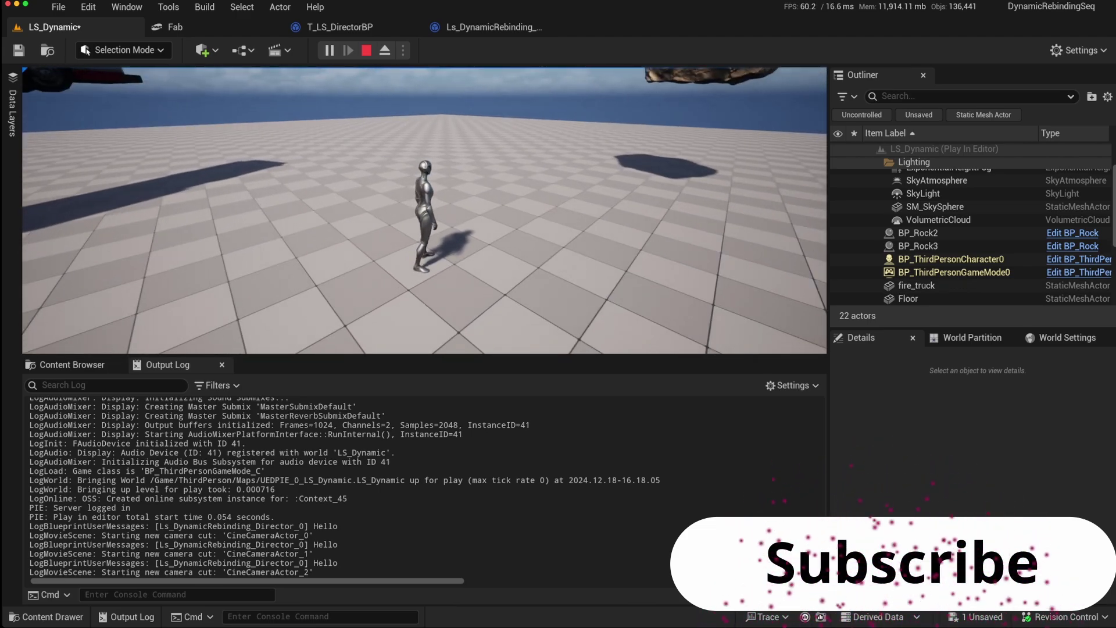
key(Escape)
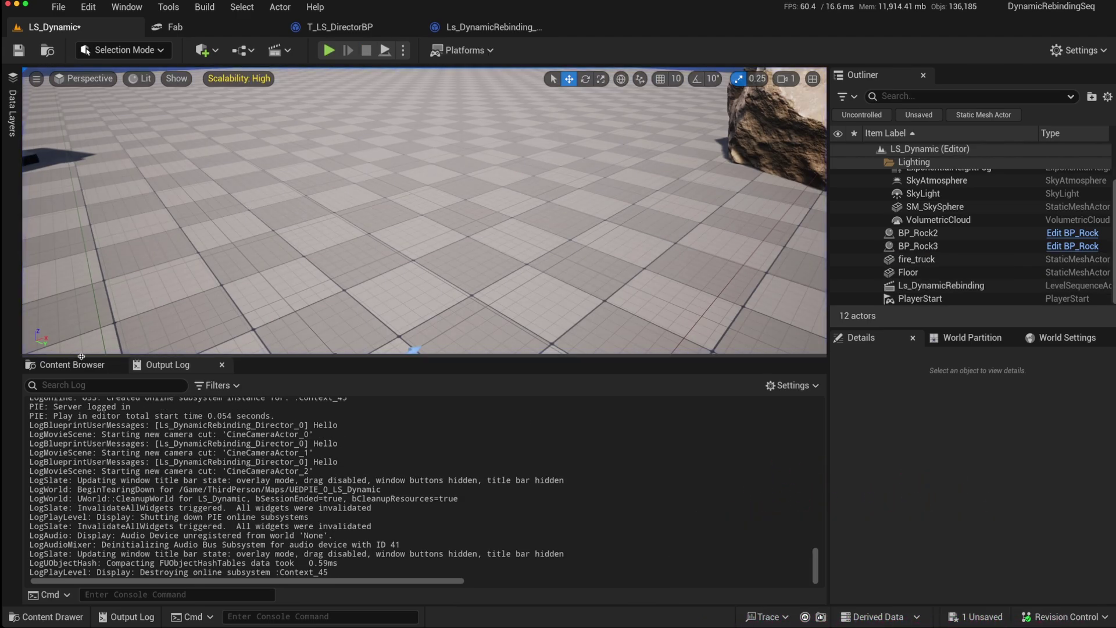
- Open Ls_DynamicRebinding in Sequencer, review the SpawnActor node in its director blueprint, and return to the level's DynamicRebinding content folder
click(278, 50)
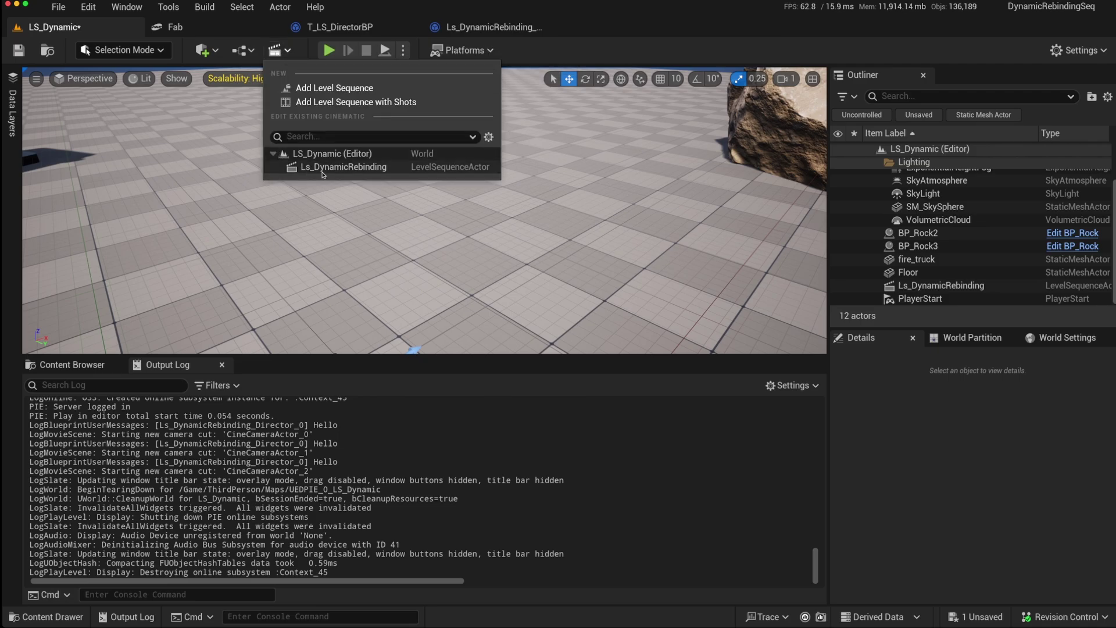
click(343, 167)
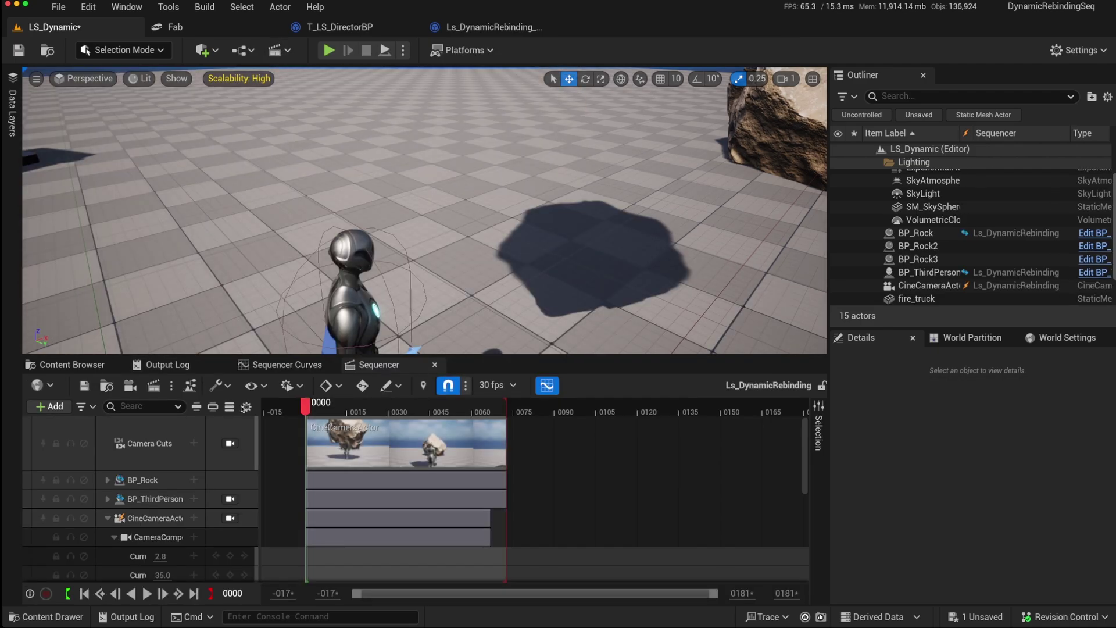
click(492, 27)
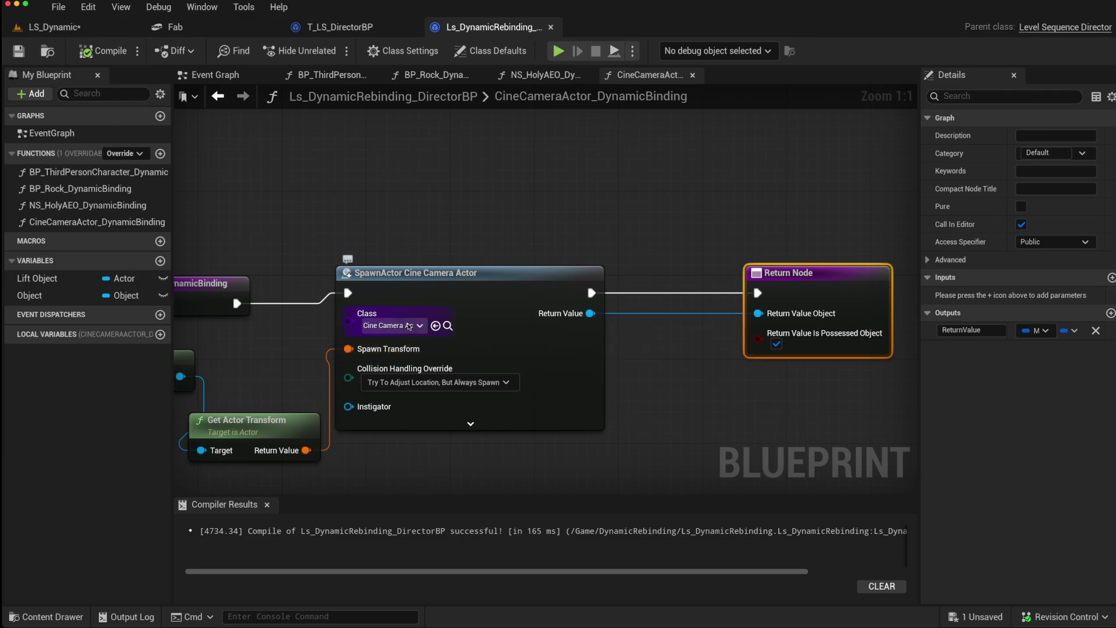
click(70, 27)
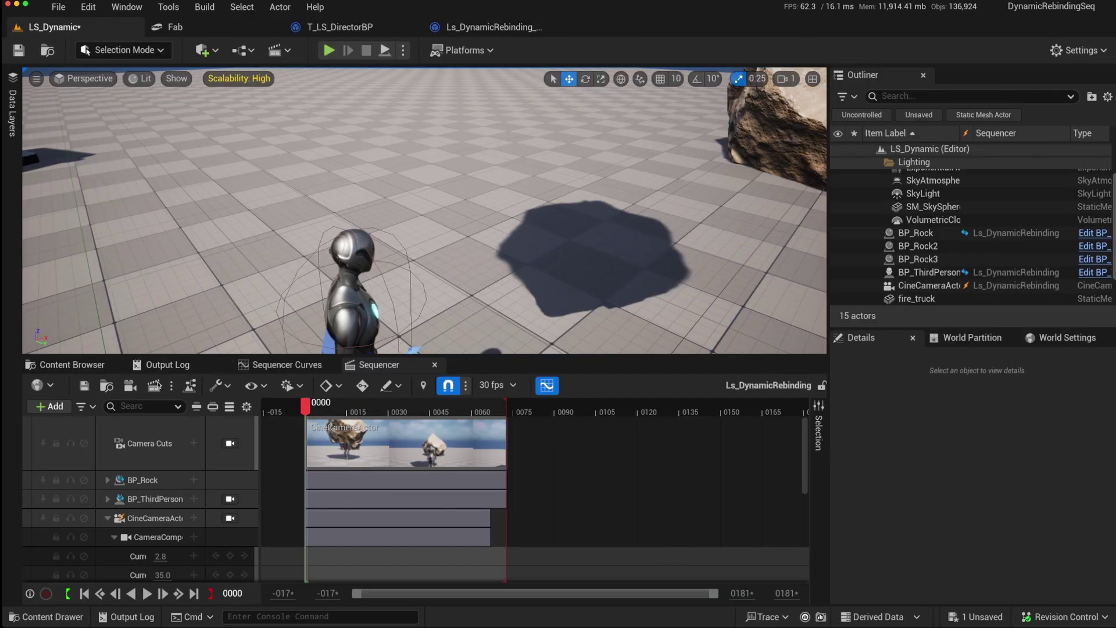
click(69, 365)
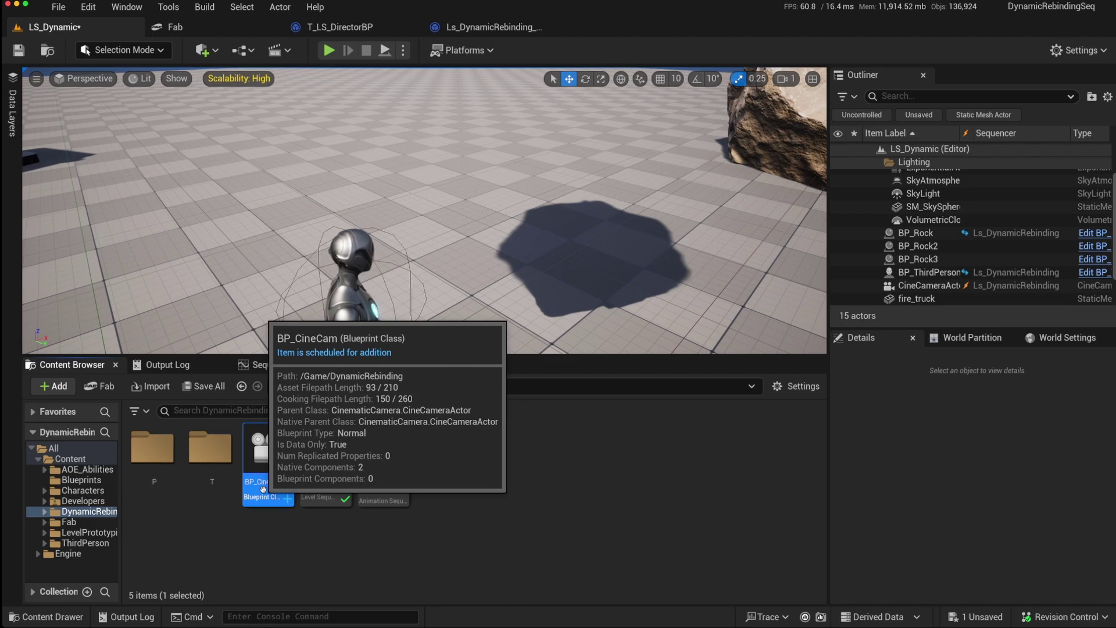
right_click(483, 500)
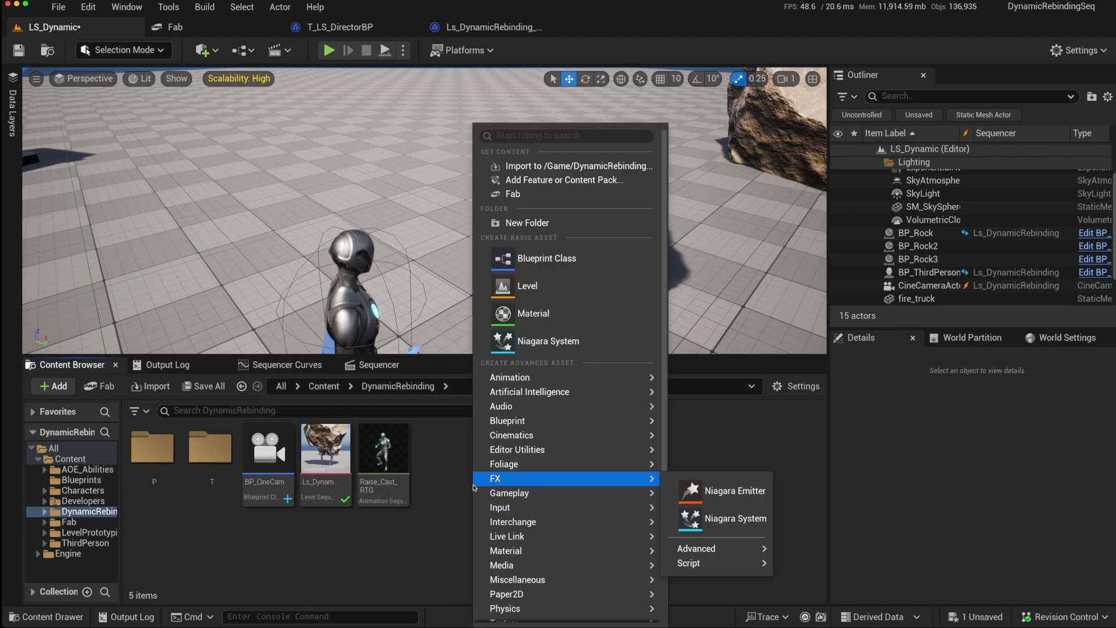
click(542, 267)
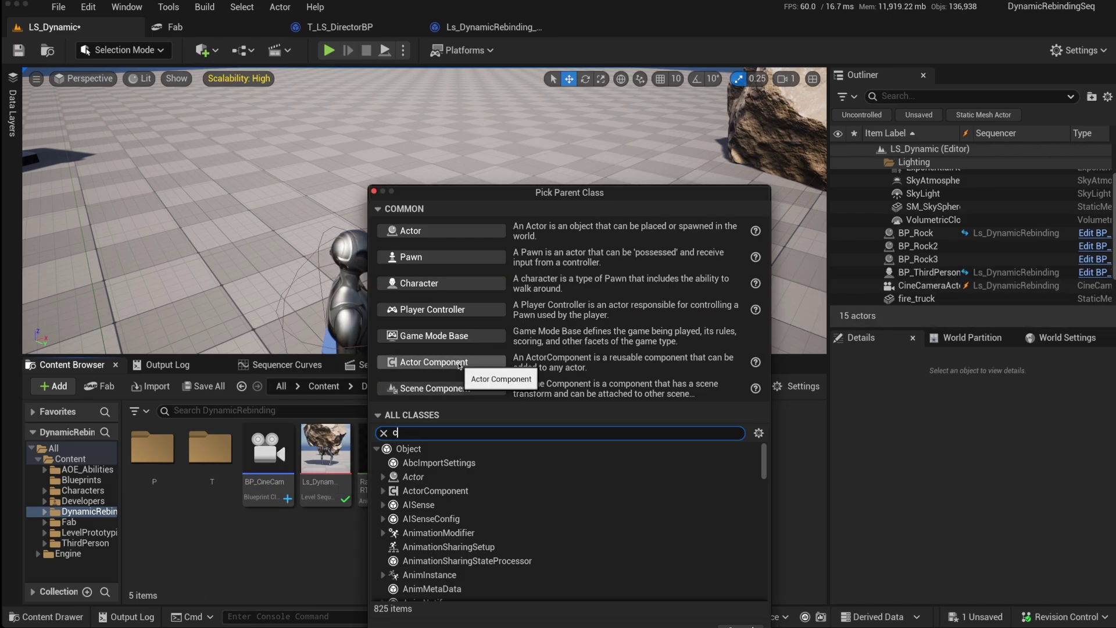
text(cinec)
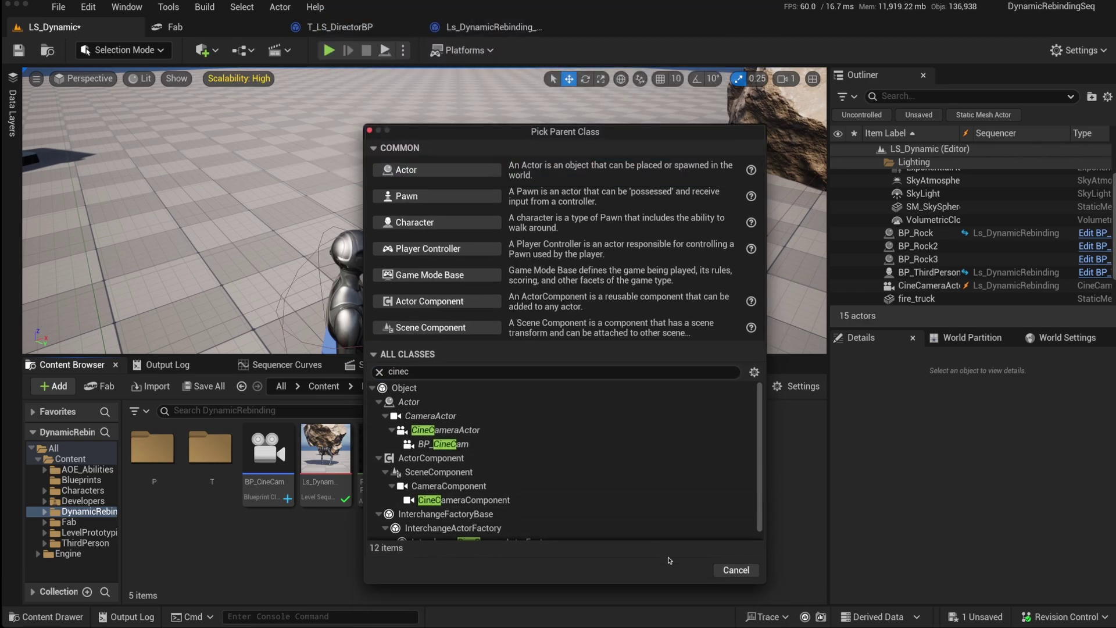
click(734, 570)
- Open BP_CineCam, filter its class defaults by "const" to check the Constrain Aspect Ratio option, and return to the level
double_click(249, 455)
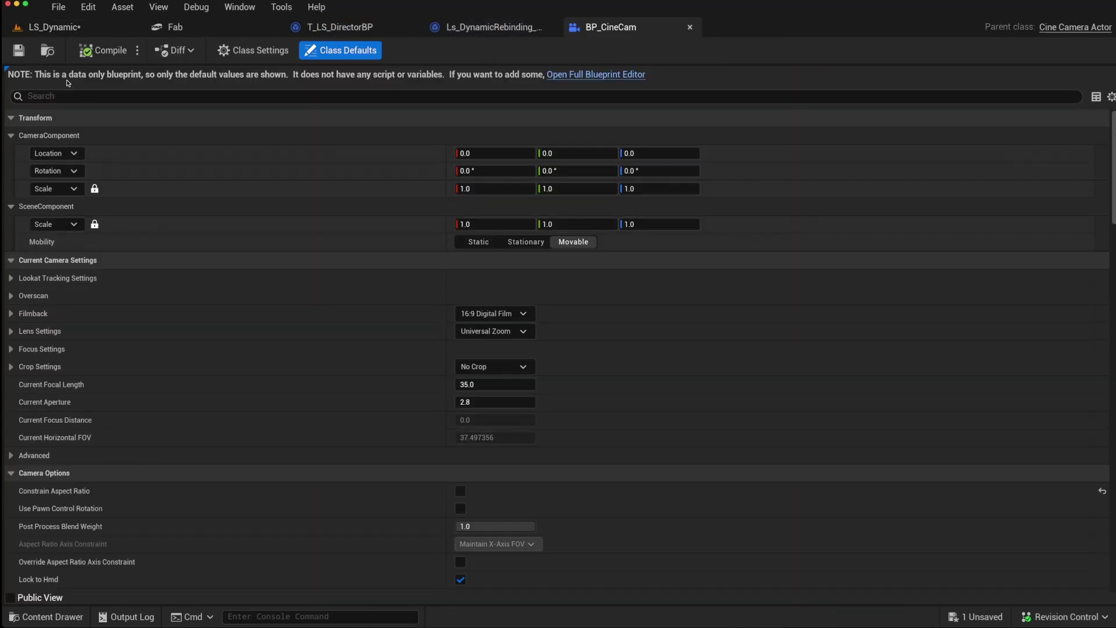
click(47, 96)
text(cons)
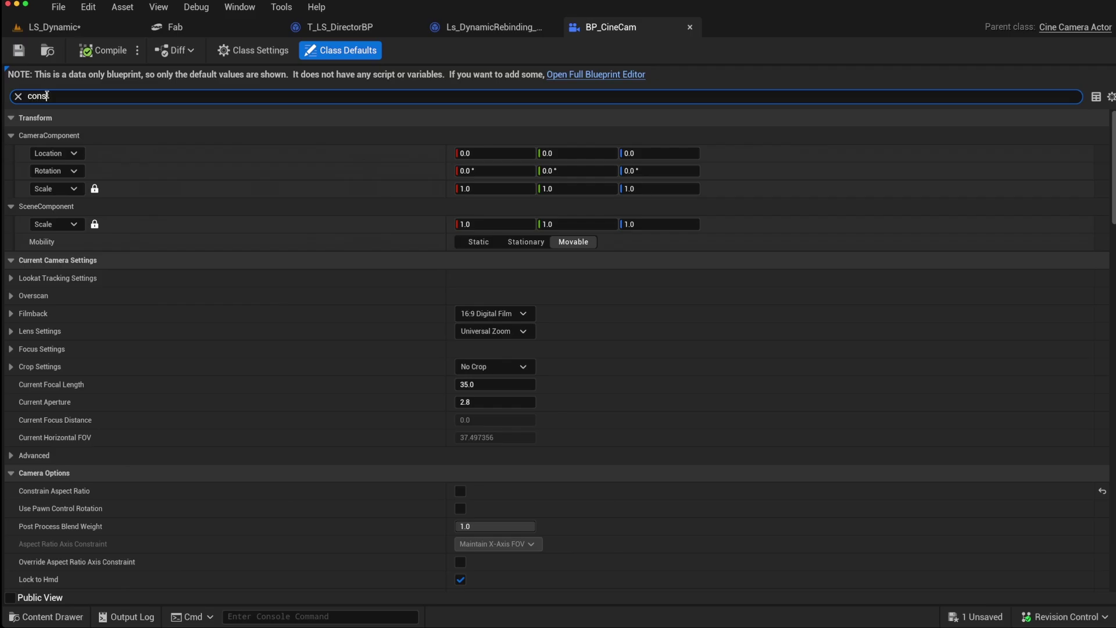
text(t)
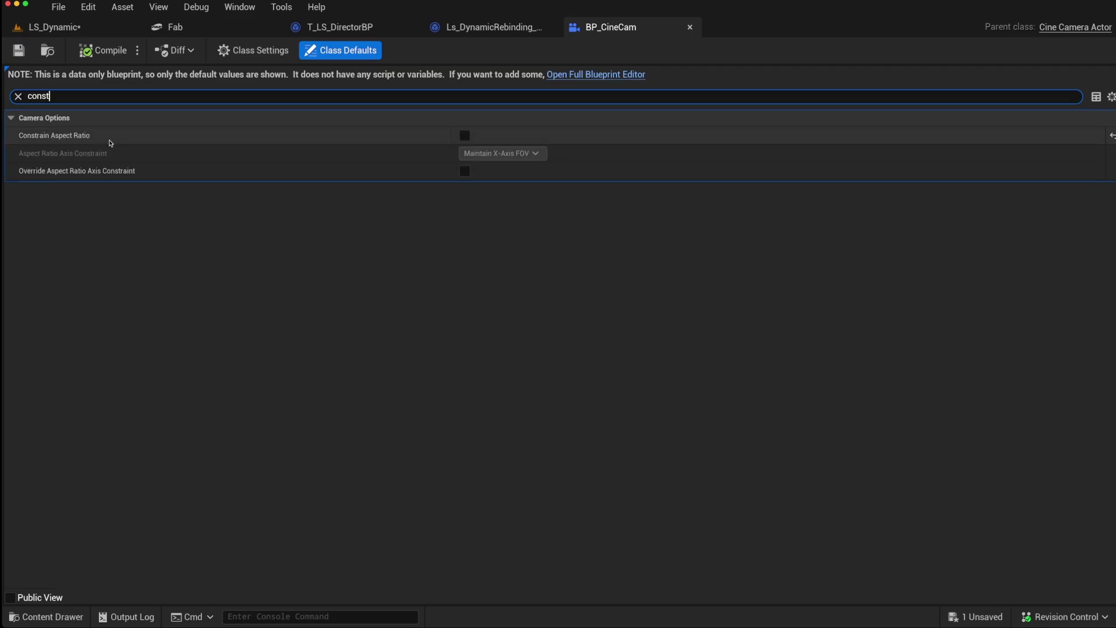
click(66, 26)
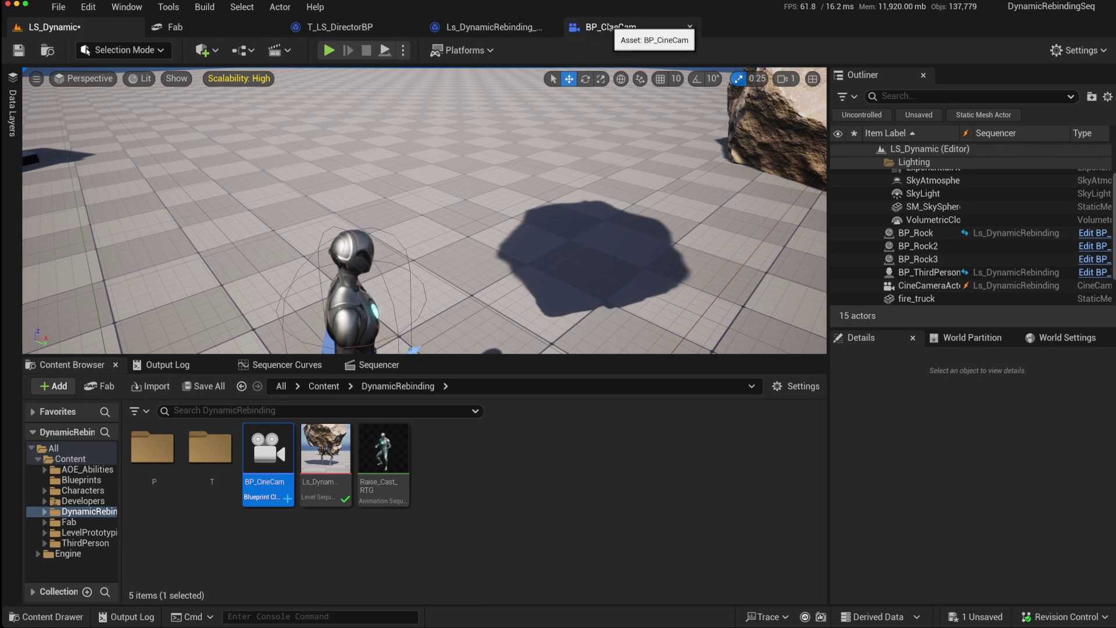
- Set the SpawnActor class to BP_CineCam in the CineCameraActor_DynamicBinding function and compile the director blueprint
click(491, 27)
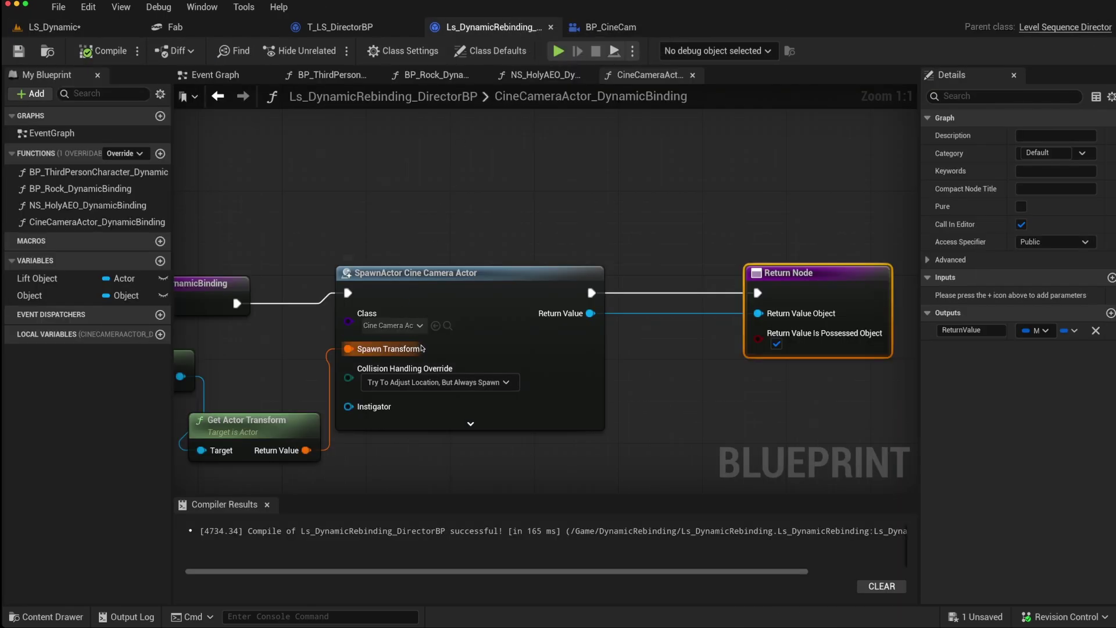
click(436, 327)
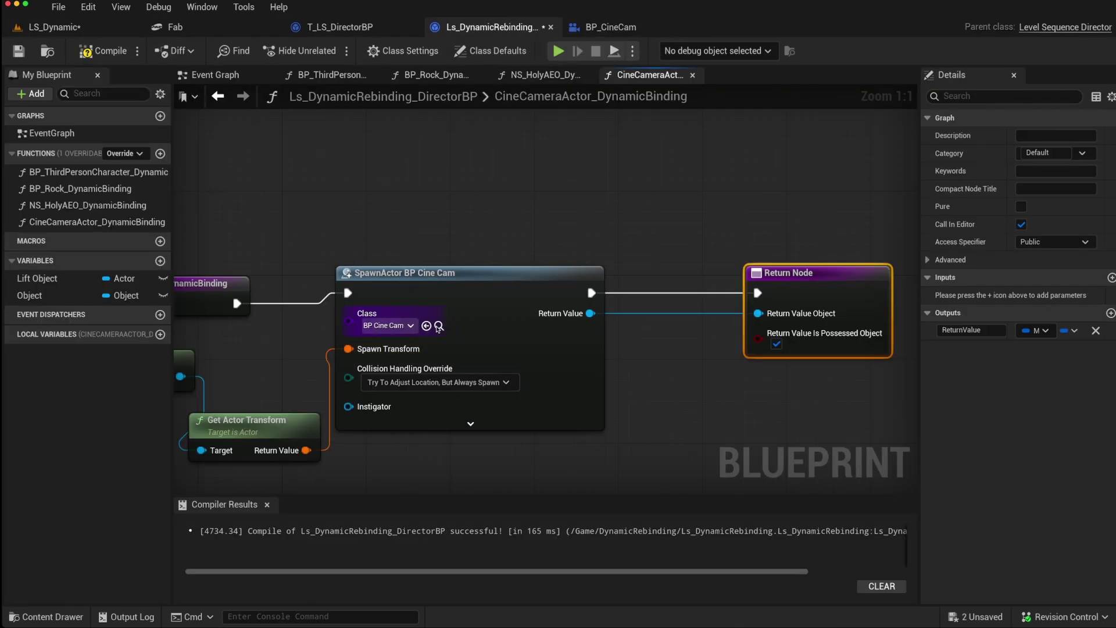
click(93, 57)
- Return to the LS_Dynamic level, close the Sequencer, and play the level to test the lift sequence with the BP_CineCam camera
click(54, 27)
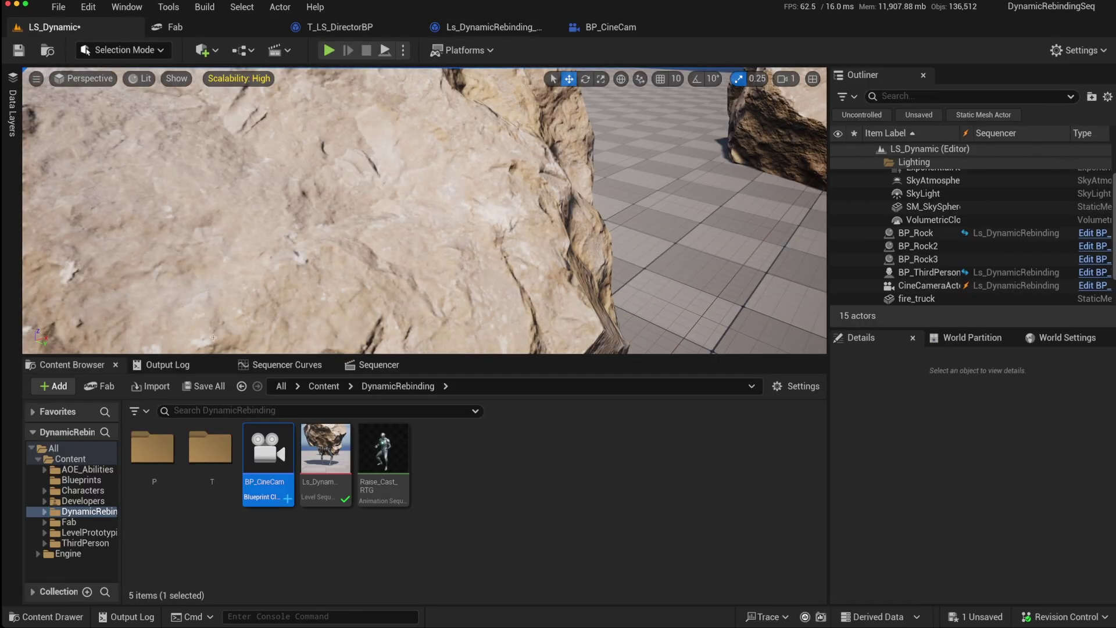
click(435, 365)
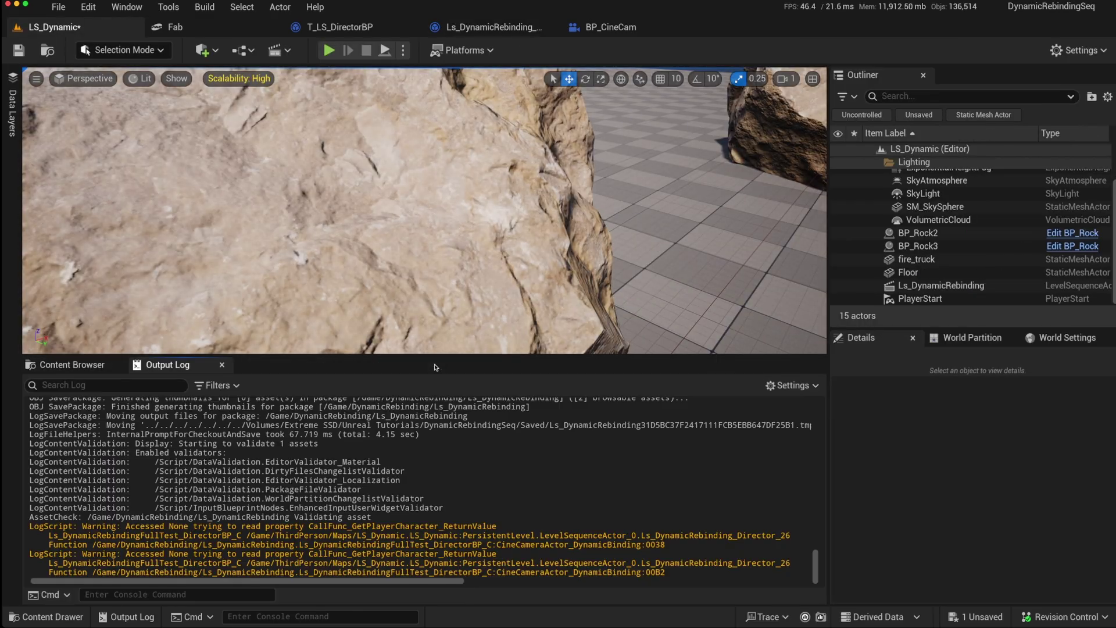
click(329, 51)
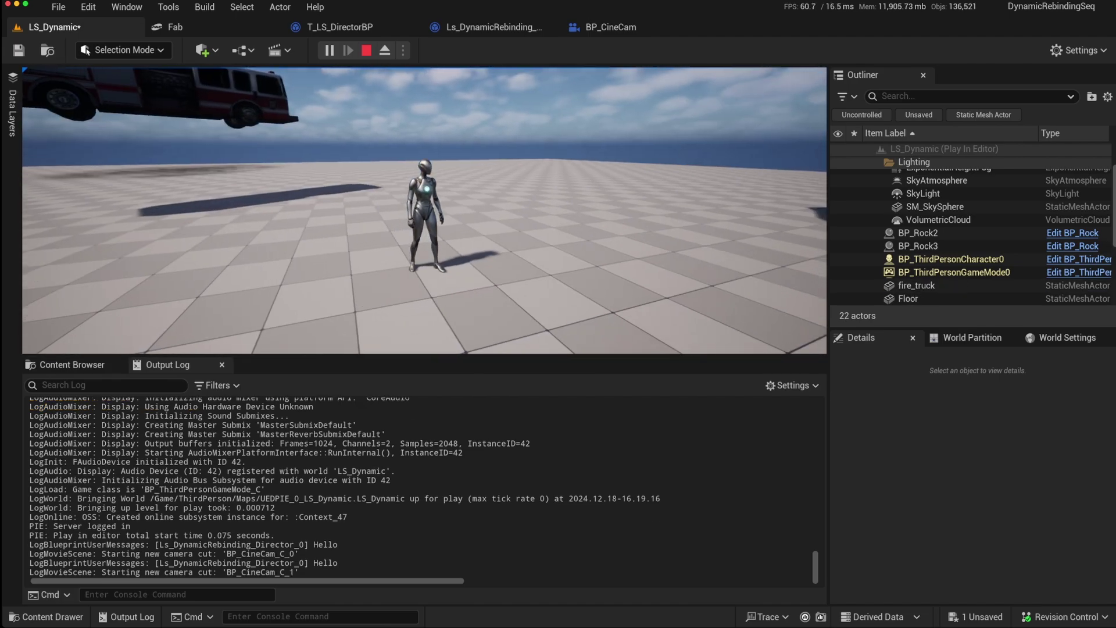
key(d)
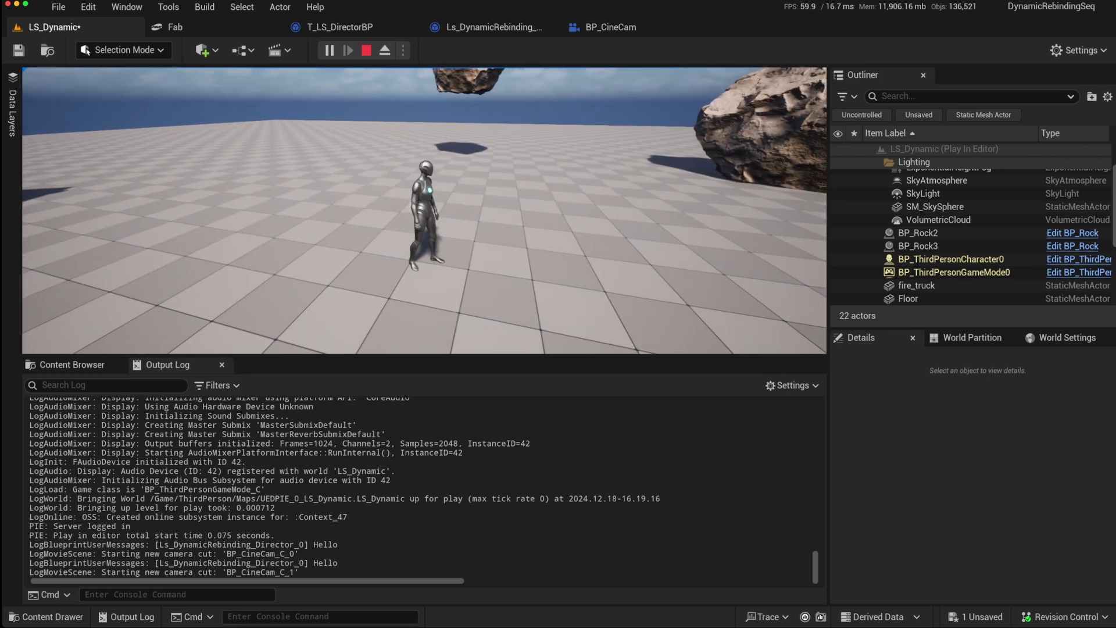